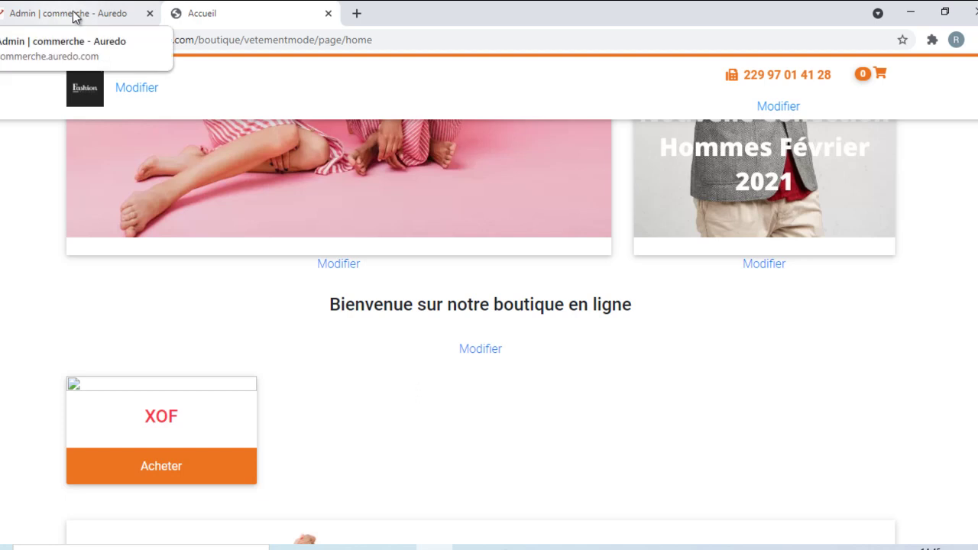
- Switch to the shop's admin dashboard and open the page for adding a product
scroll(453, 336, "up", 3)
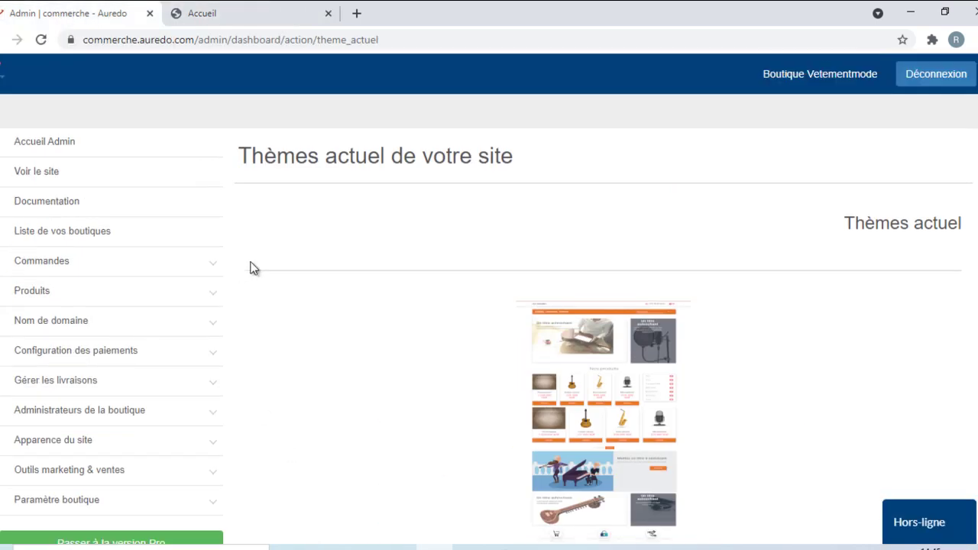
left_click(59, 290)
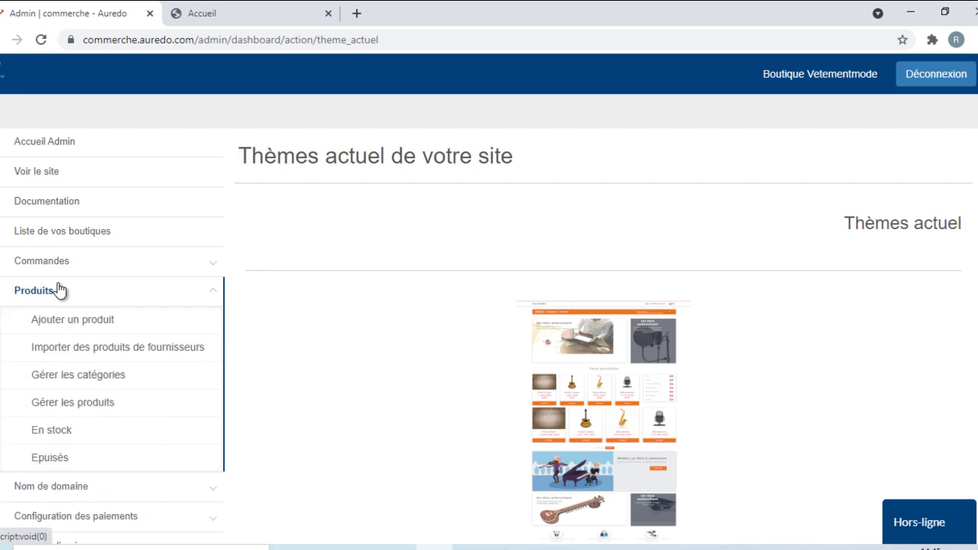
left_click(61, 319)
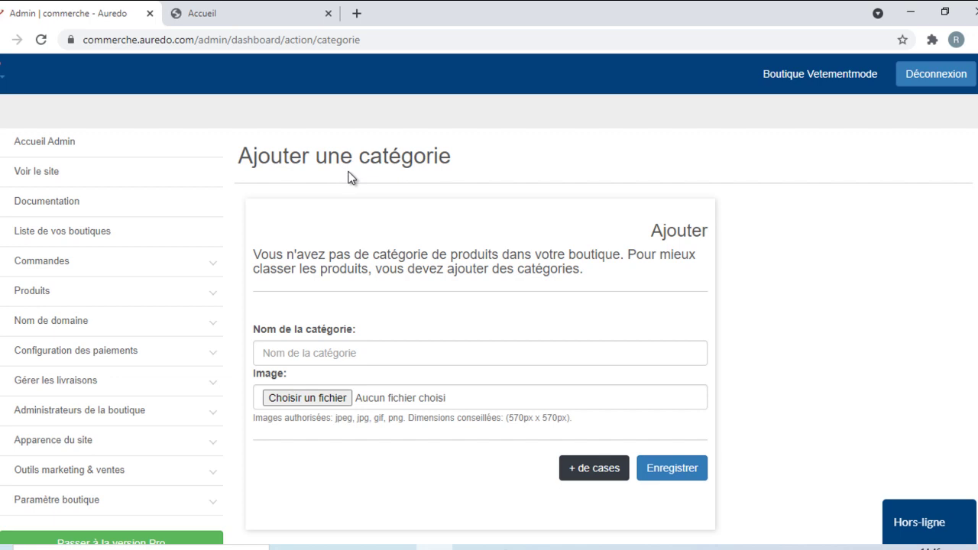
- Enter "Vêtements pour femmes" as the name of the new product category
scroll(347, 177, "down", 1)
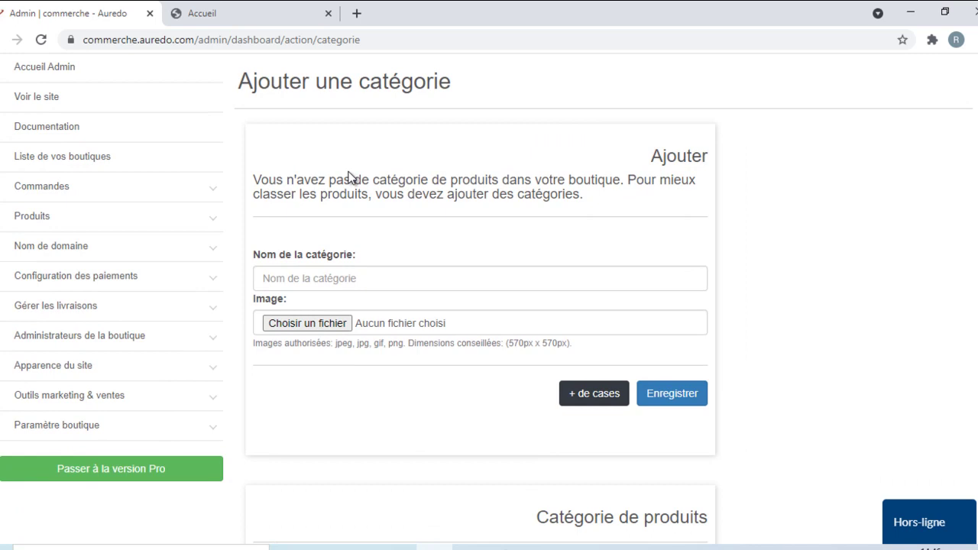
scroll(347, 177, "down", 1)
left_click(306, 202)
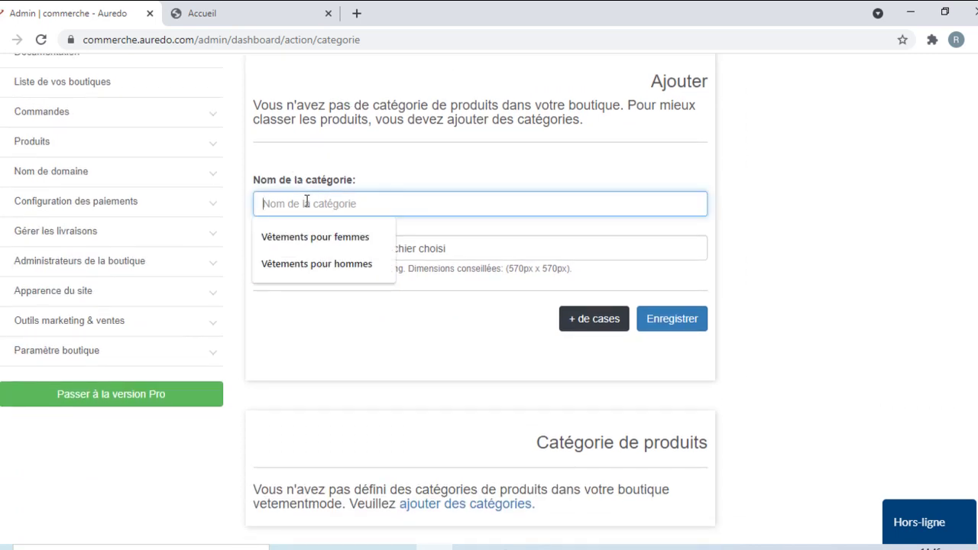
type("Vete")
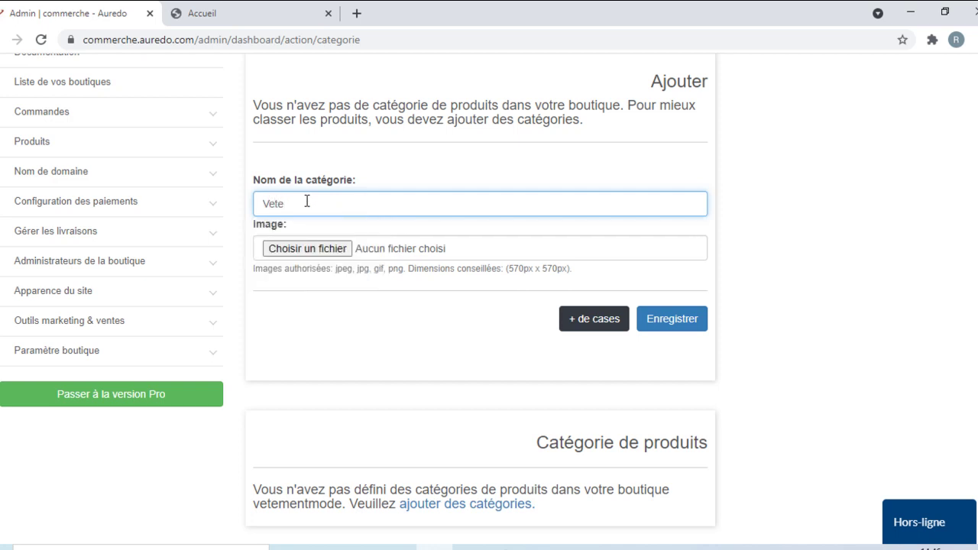
key("BackSpace")
type("m")
key("BackSpace")
type("ête")
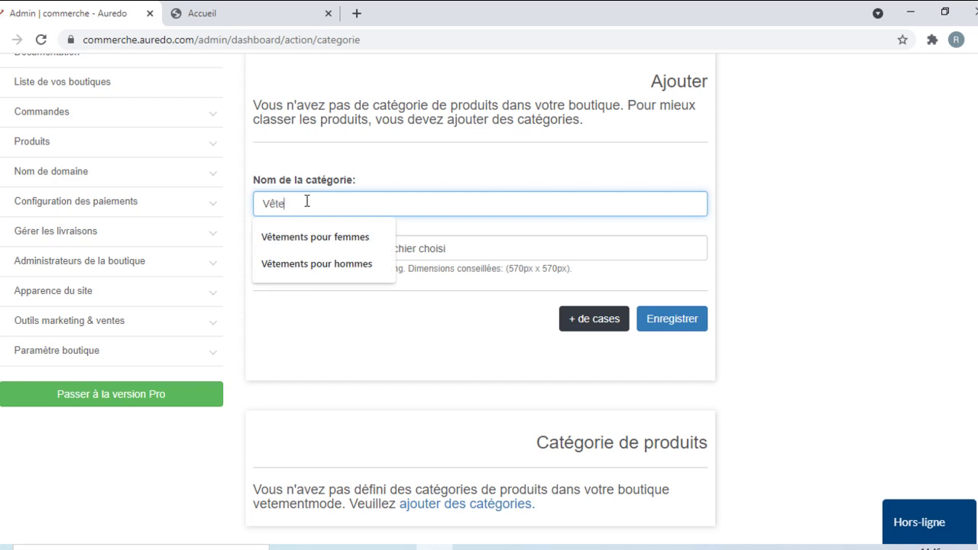
left_click(313, 237)
- Attach the image "Sans titre (5)" from the telecharge folder to the women's clothing category and save the category
left_click(330, 249)
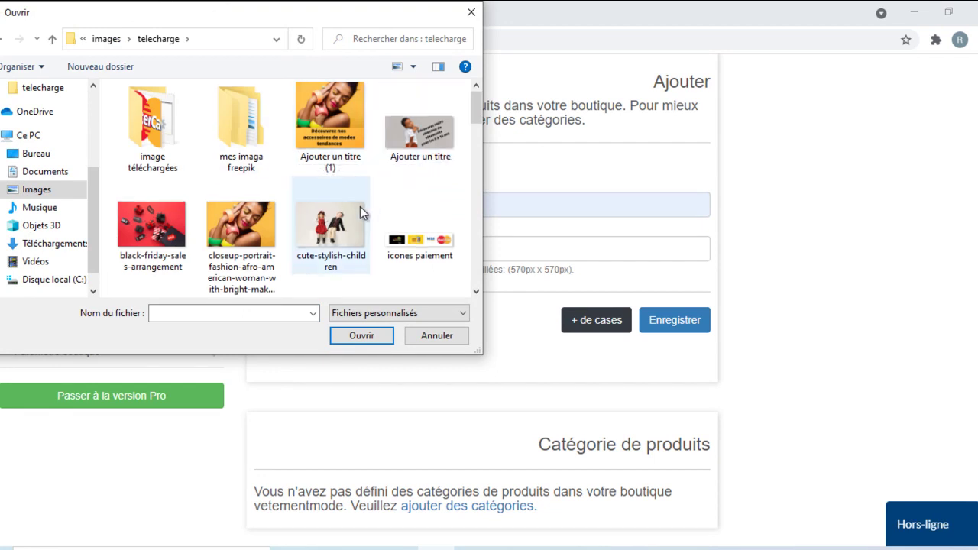
scroll(360, 213, "down", 2)
scroll(359, 207, "down", 6)
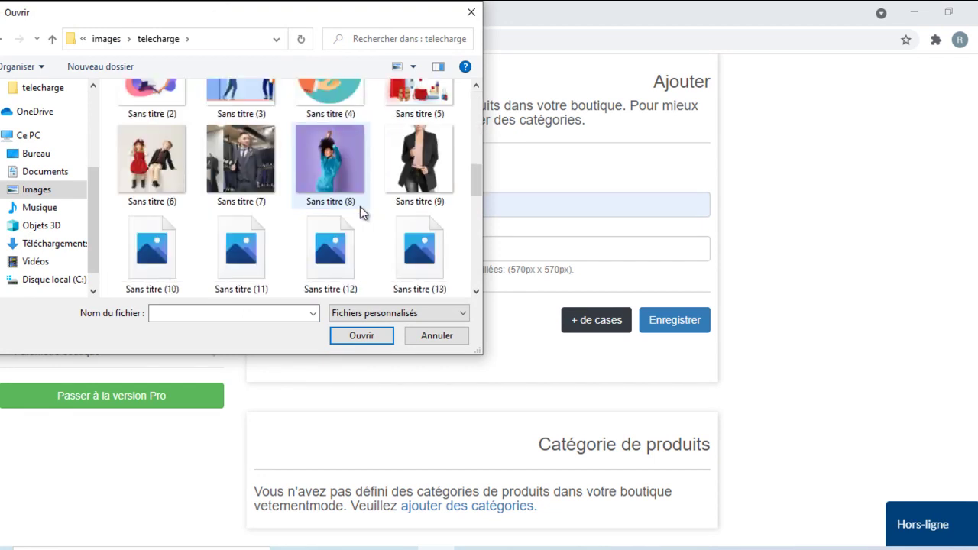
scroll(360, 206, "up", 1)
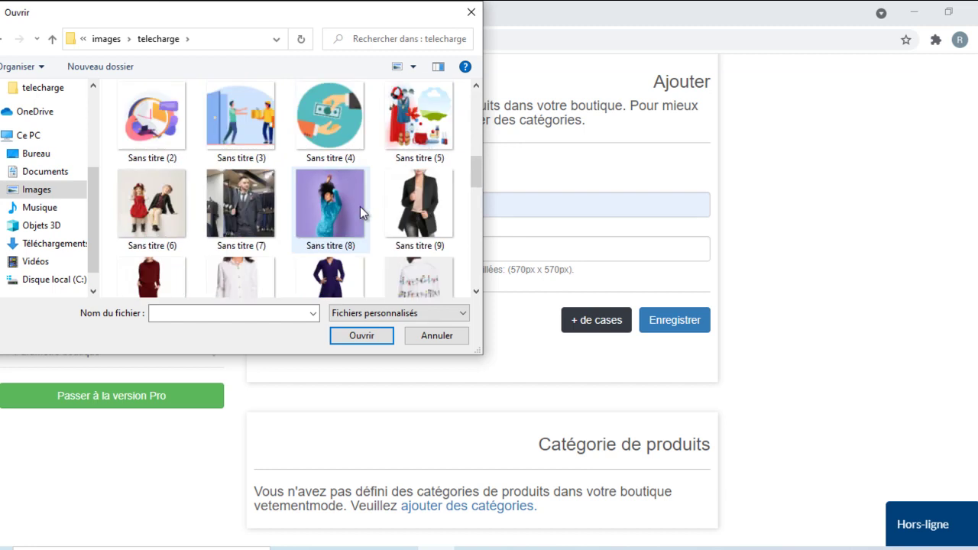
scroll(359, 206, "down", 3)
scroll(360, 206, "down", 5)
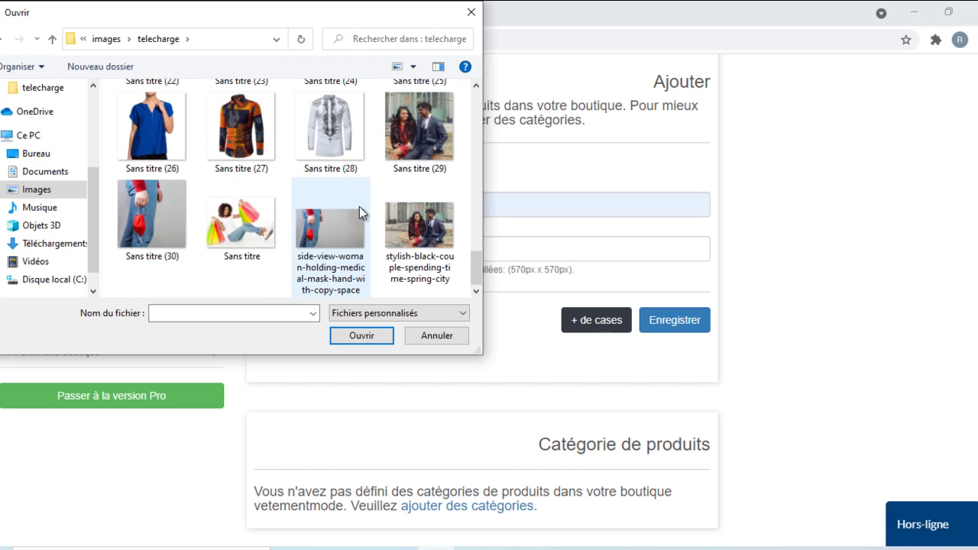
scroll(359, 206, "up", 7)
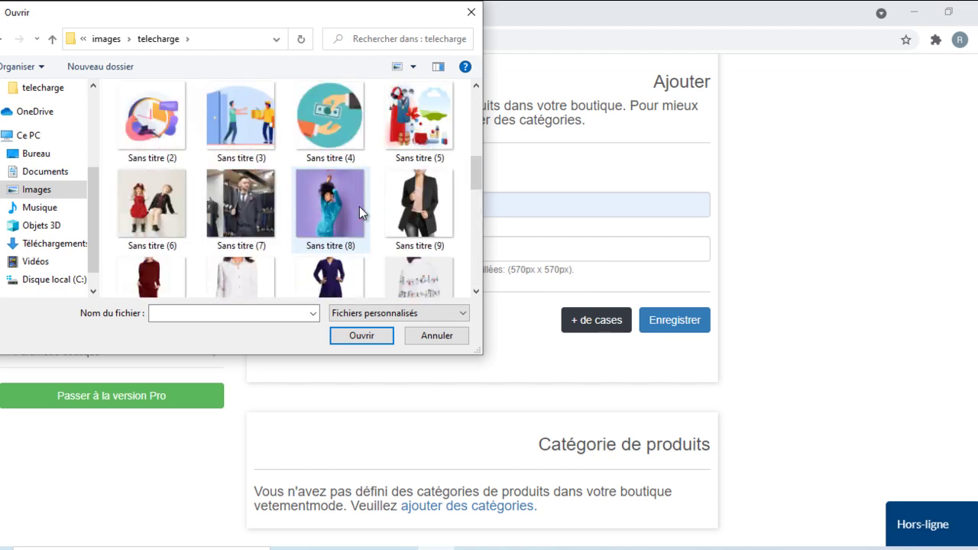
scroll(359, 206, "up", 2)
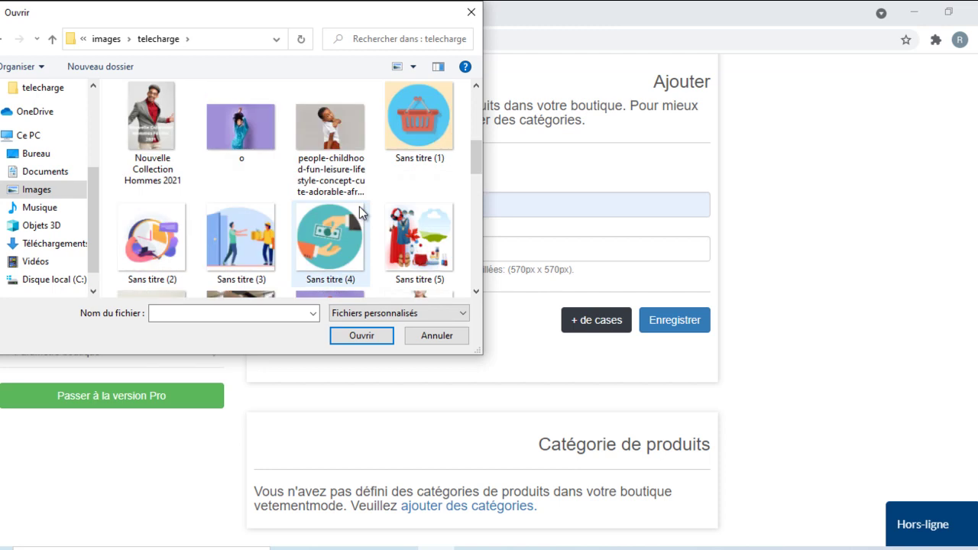
scroll(360, 206, "up", 4)
scroll(359, 206, "down", 4)
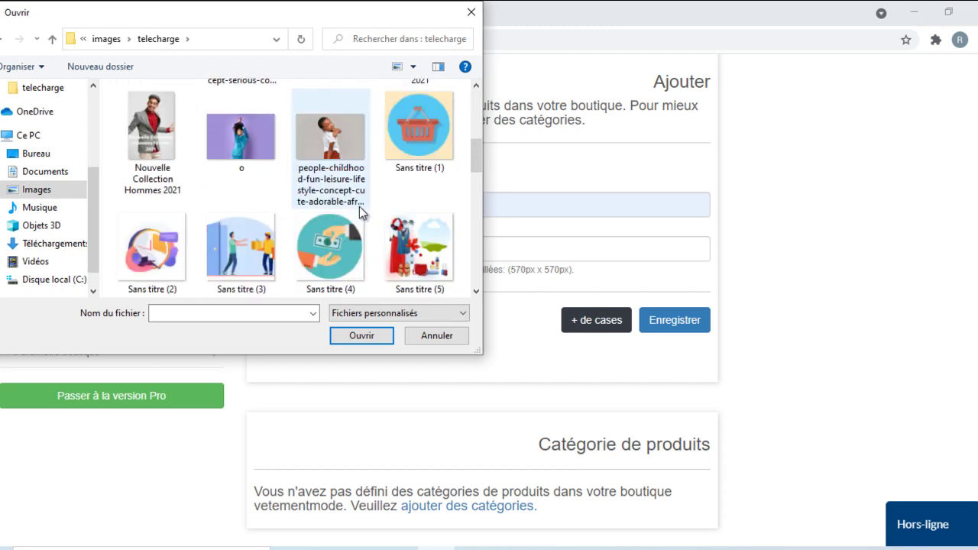
scroll(359, 206, "down", 1)
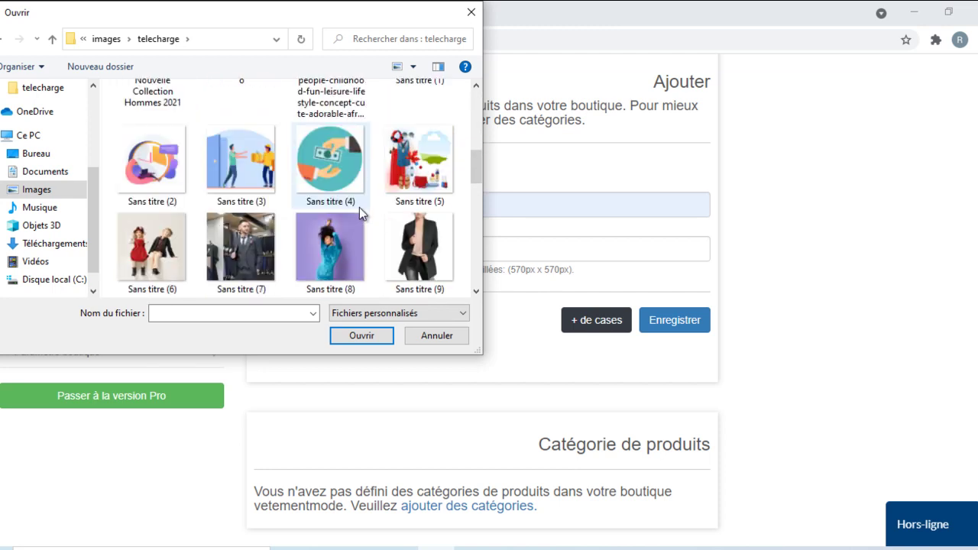
left_click(402, 164)
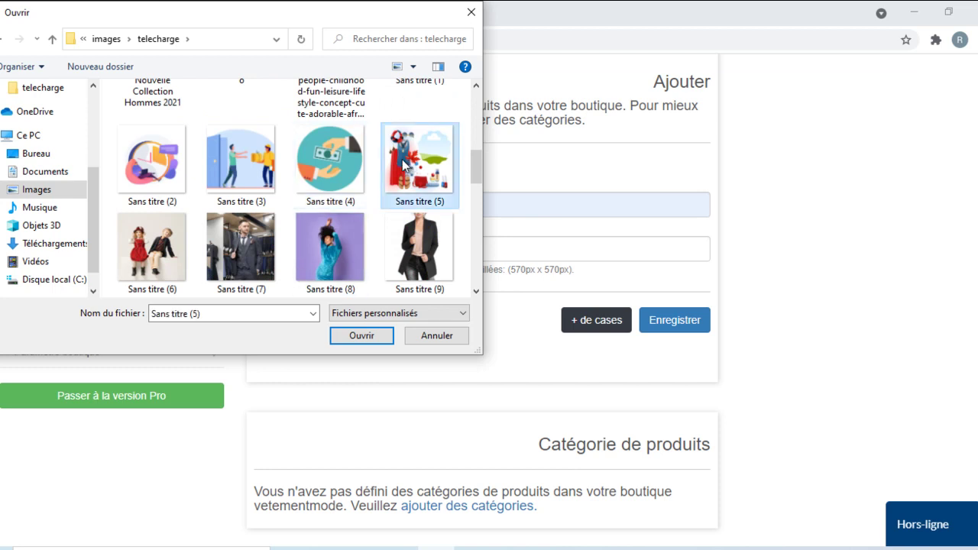
double_click(403, 164)
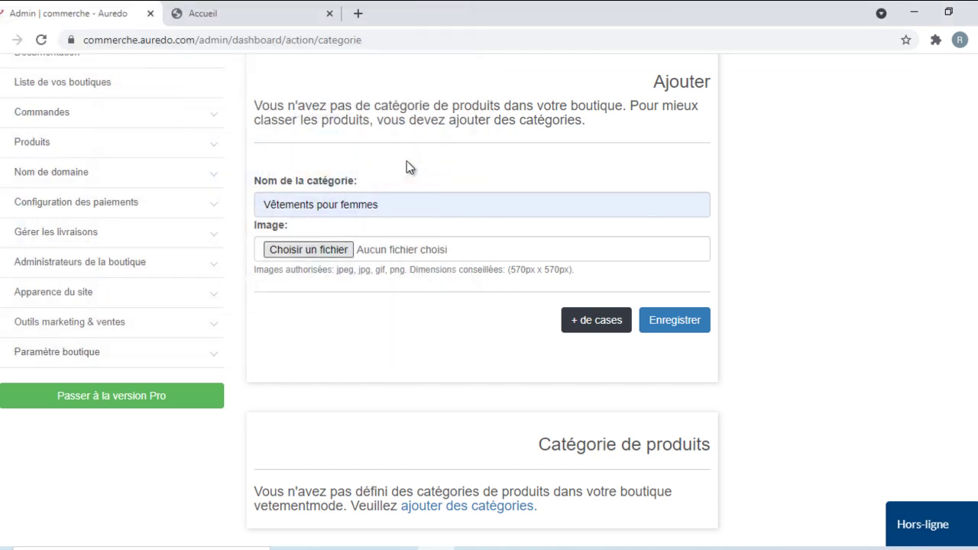
left_click(672, 333)
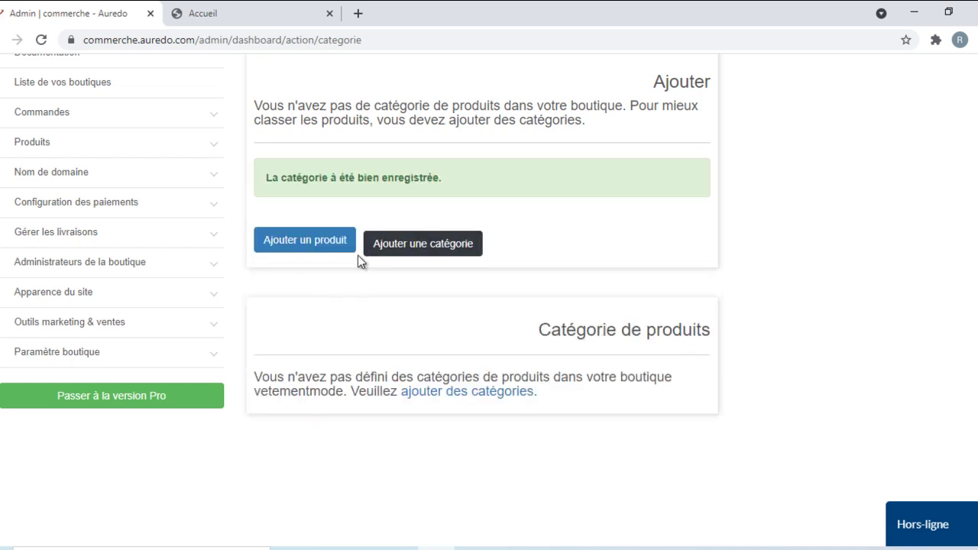
- Start another product category and name it "Vêtements pour hommes"
left_click(443, 248)
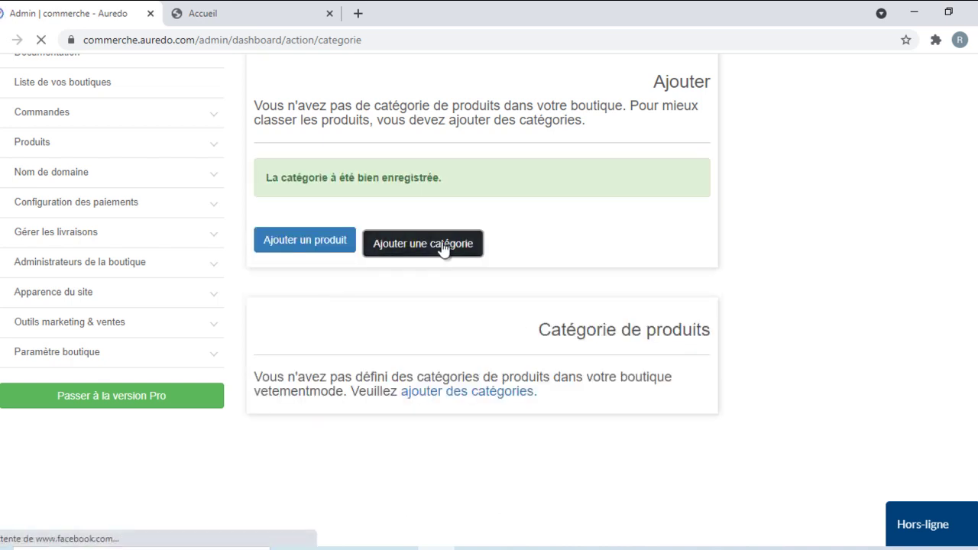
left_click(375, 313)
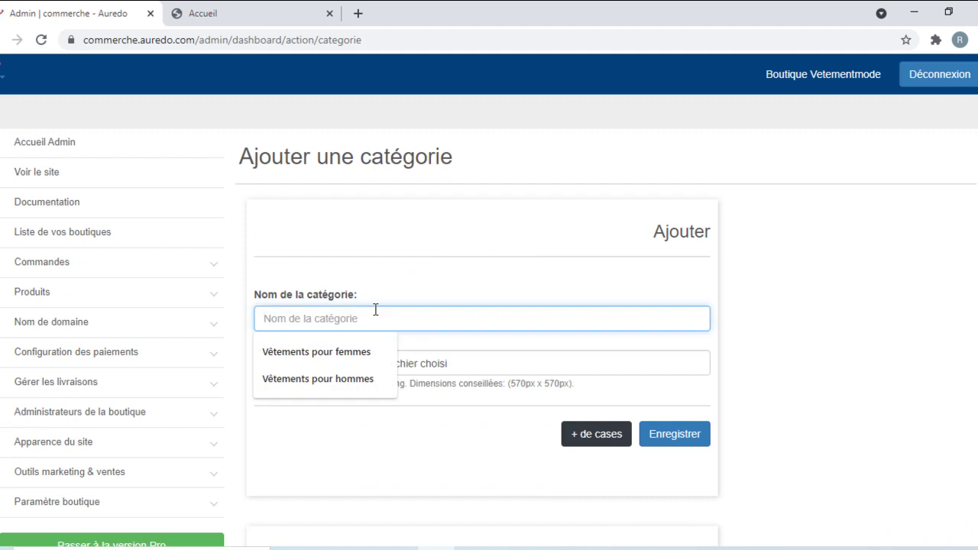
type("V")
left_click(336, 380)
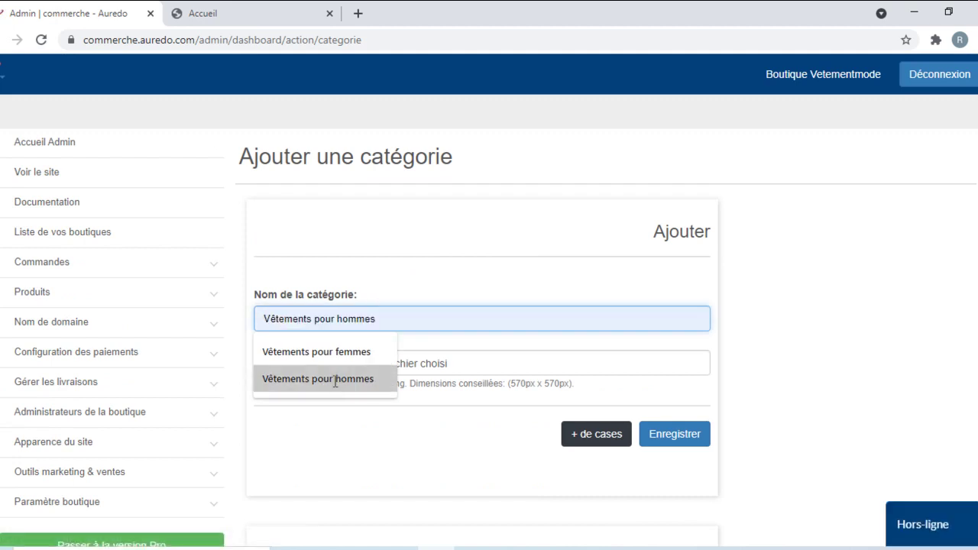
- Attach the image "Sans titre (7)" to the men's clothing category and save the category
left_click(340, 362)
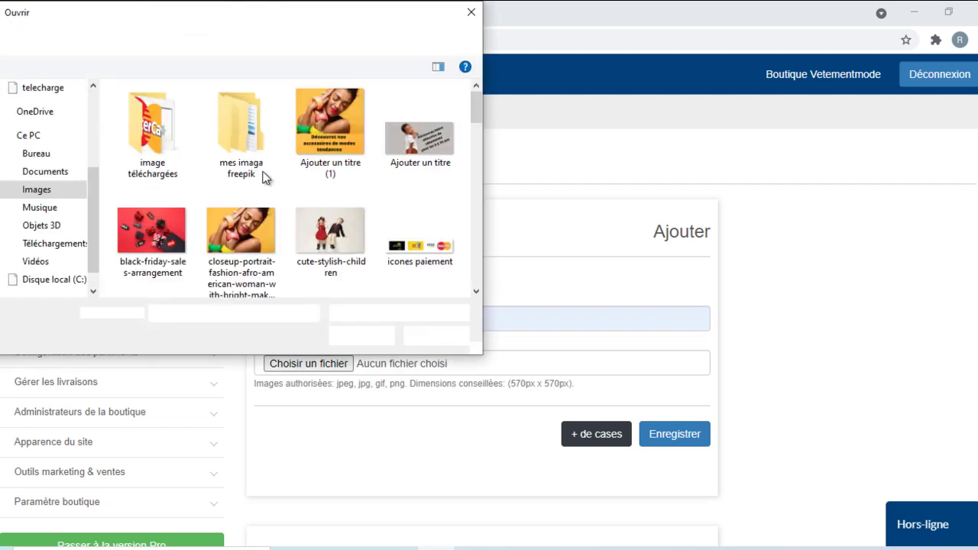
scroll(258, 172, "down", 3)
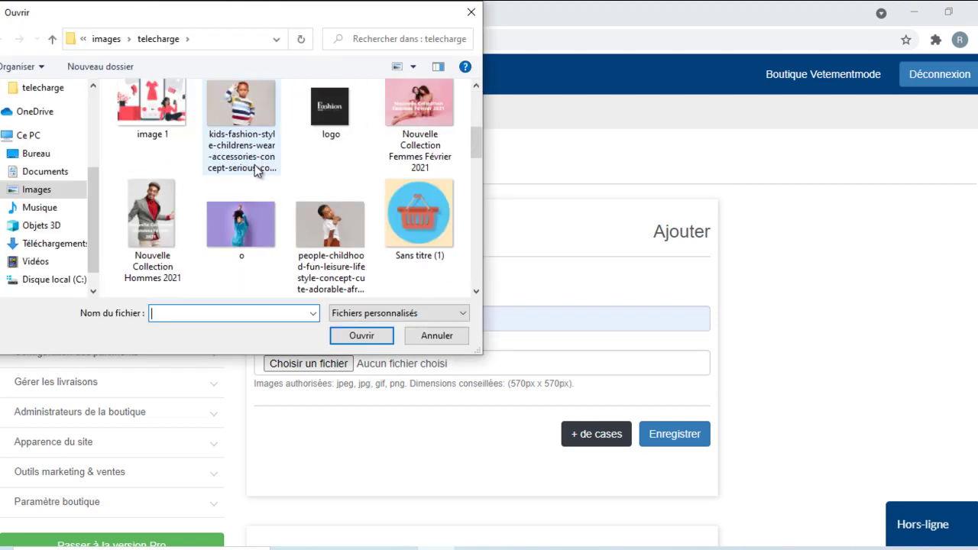
scroll(257, 170, "down", 3)
double_click(256, 220)
left_click(679, 442)
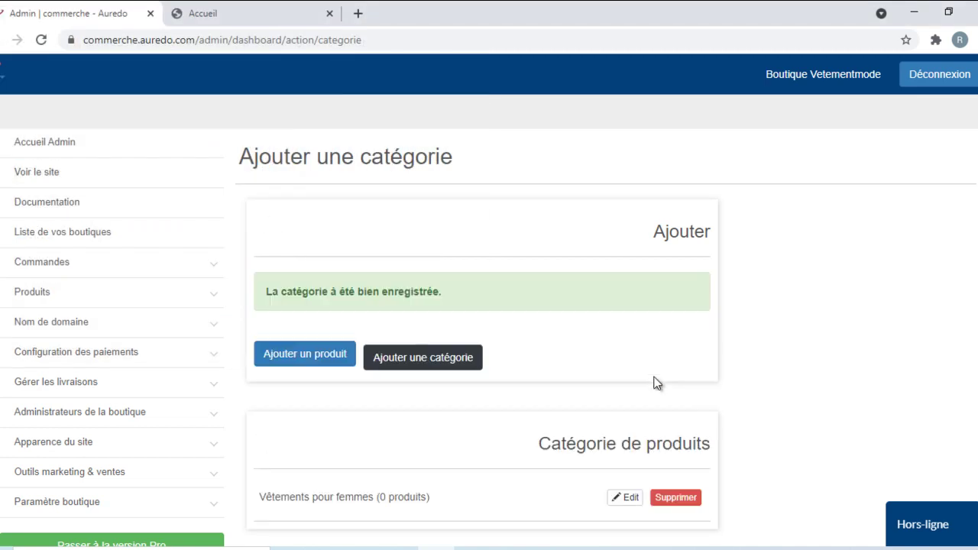
- Start a third product category and name it "Vêtements pour enfants"
left_click(410, 355)
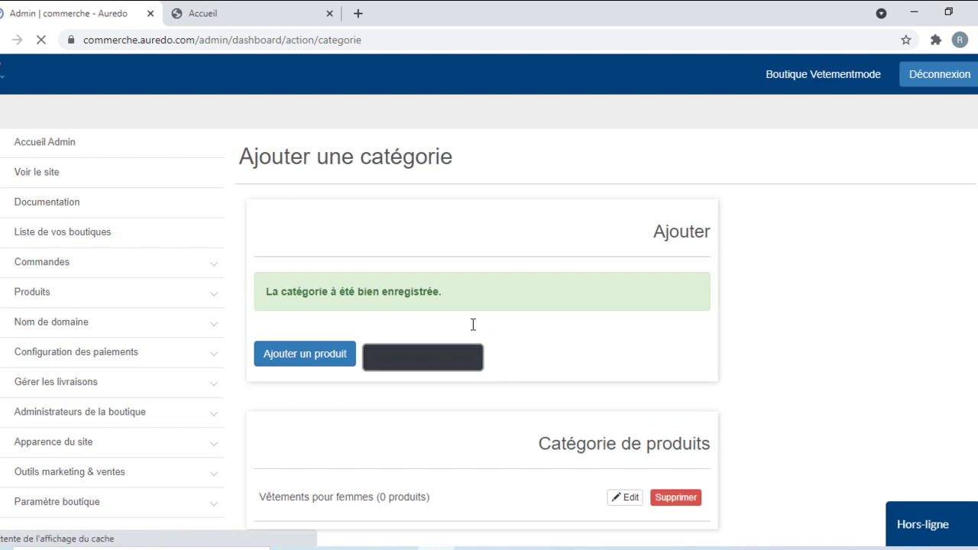
left_click(295, 321)
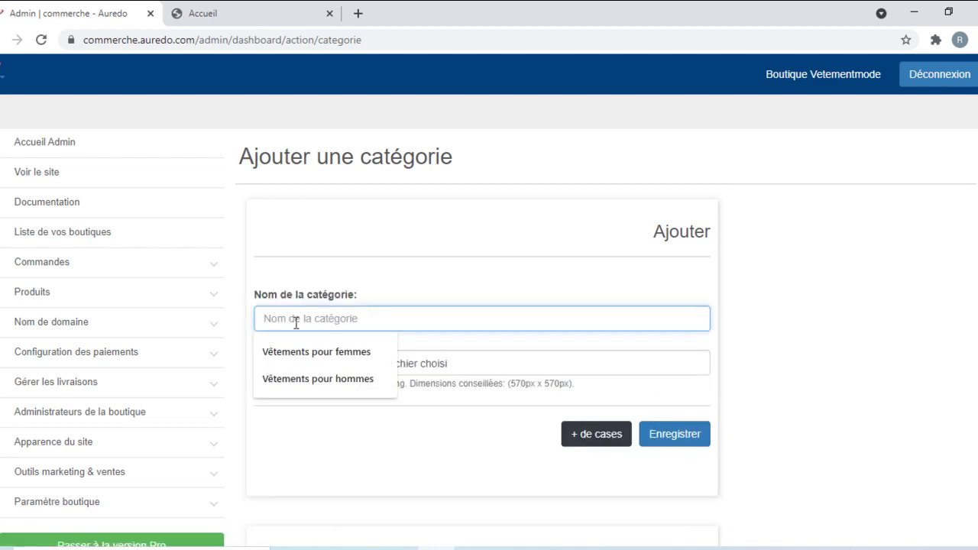
left_click(306, 351)
left_click_drag(340, 318, 428, 321)
type("ements pour enfants")
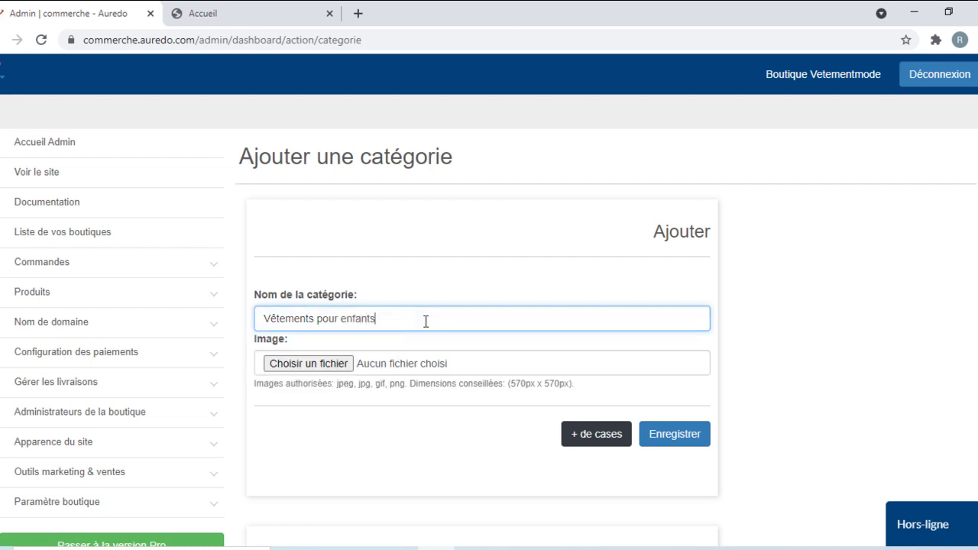
- Attach the image "Sans titre (6)" to the children's clothing category and save the category
left_click(327, 359)
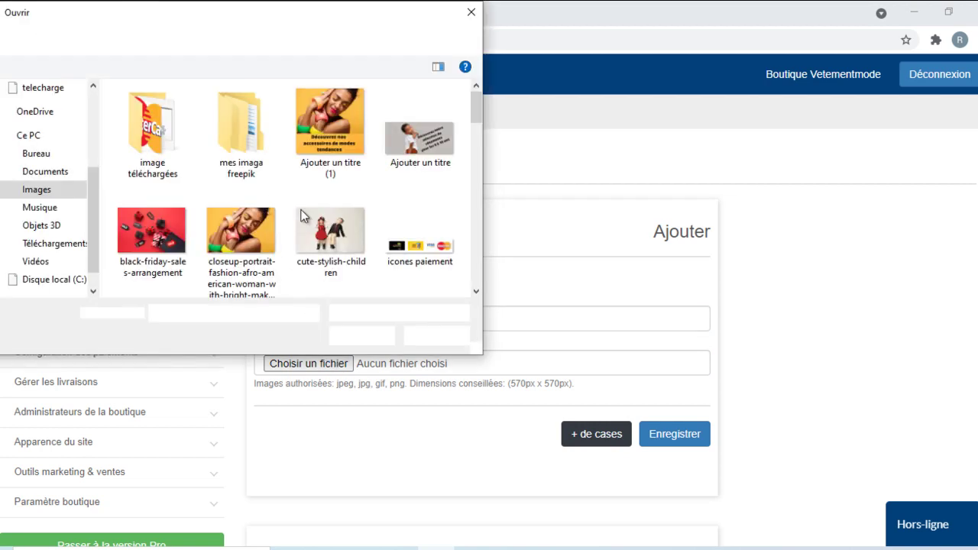
scroll(290, 191, "down", 5)
double_click(156, 188)
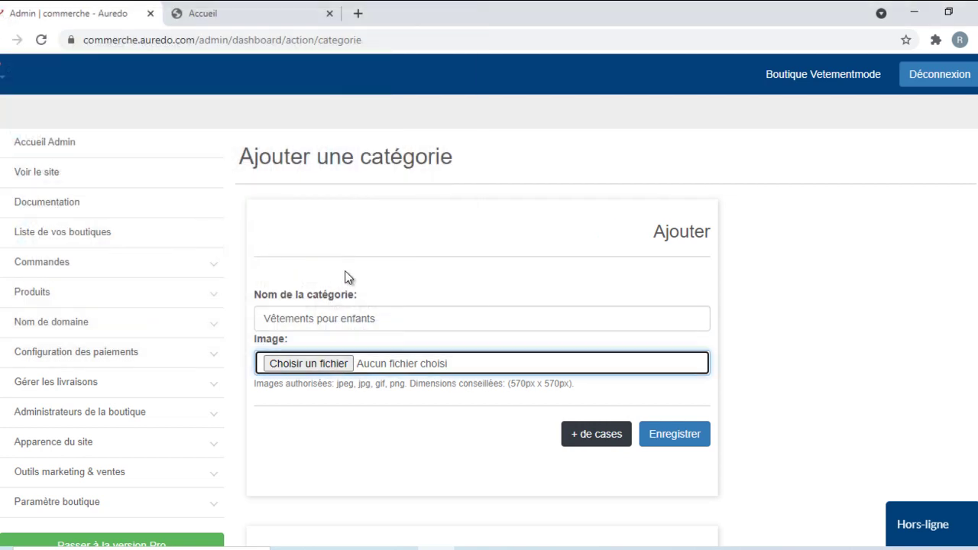
left_click(666, 446)
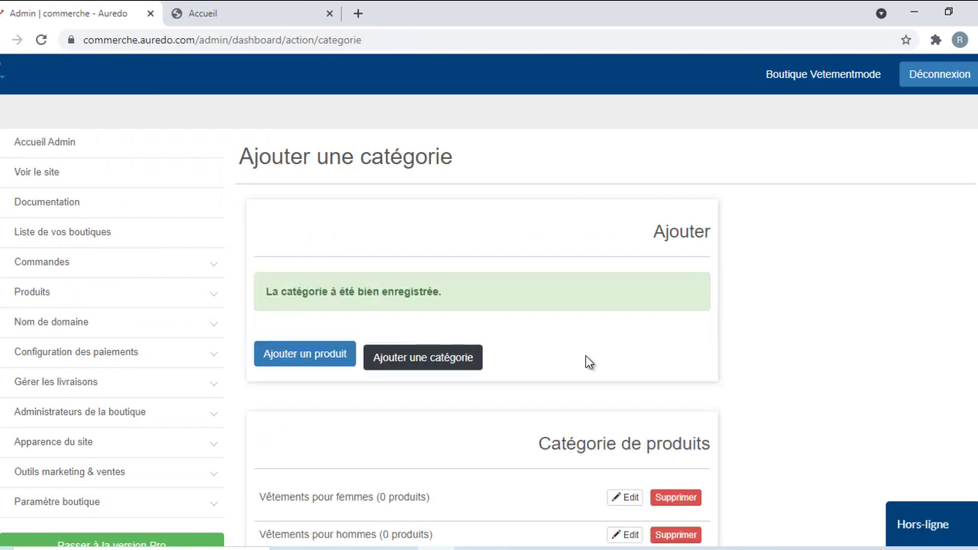
- Reload the category page and check the list of product categories
scroll(395, 296, "down", 2)
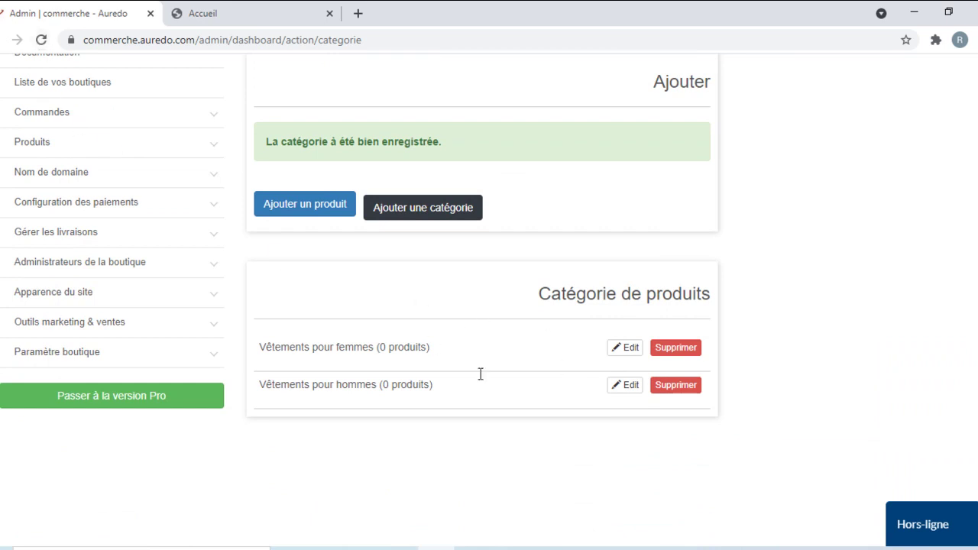
left_click(39, 44)
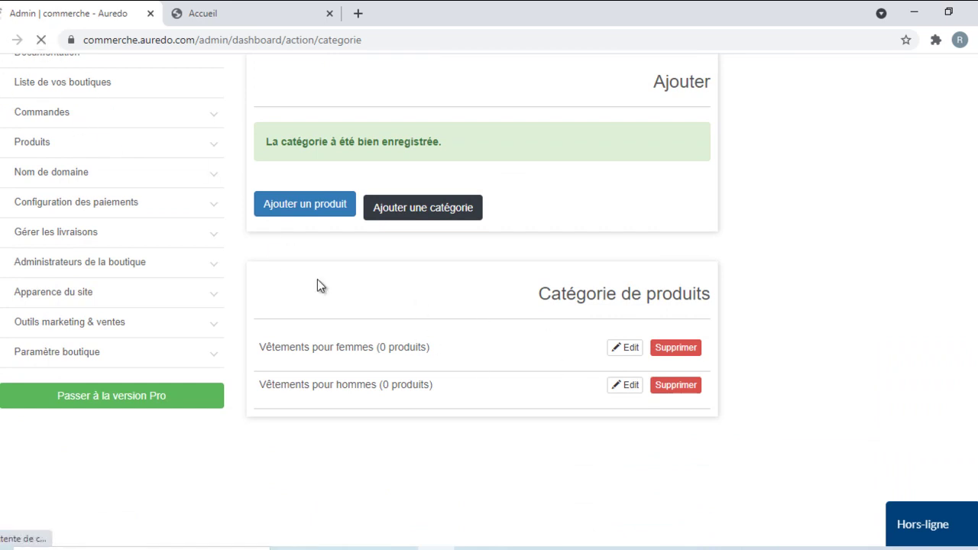
scroll(316, 287, "down", 3)
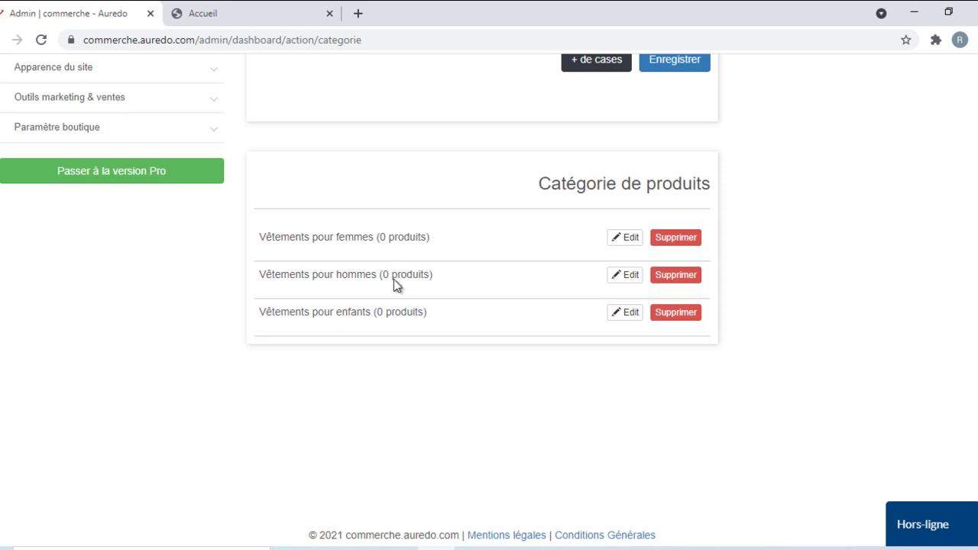
- Switch to the public storefront and open its catalogue page to view the product categories
left_click(275, 19)
scroll(277, 239, "up", 5)
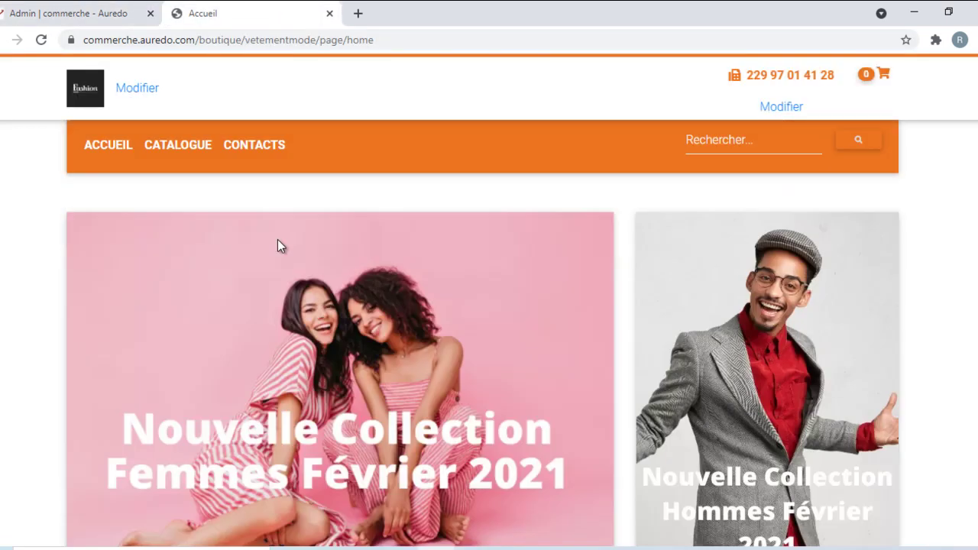
left_click(188, 173)
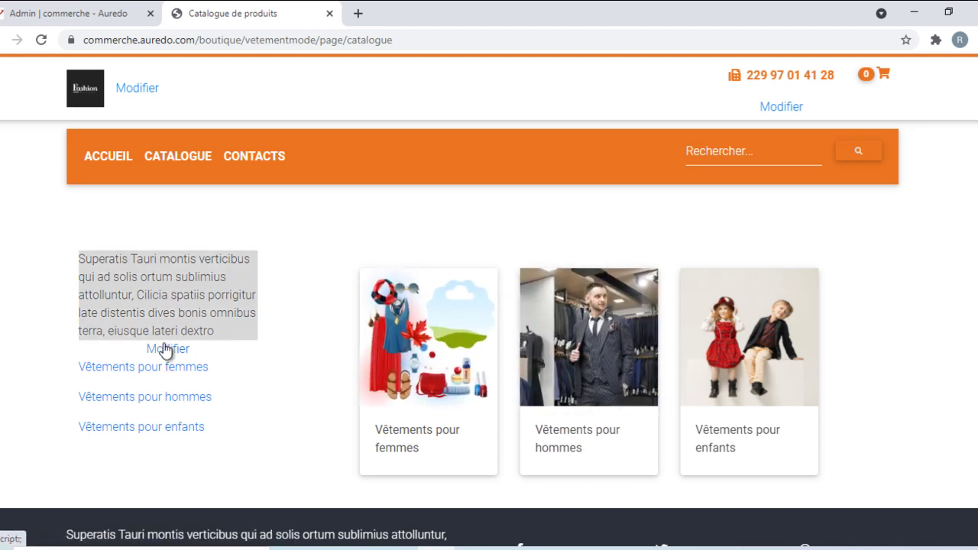
- Replace the placeholder text above the catalogue's category links with "Catégories"
left_click(163, 348)
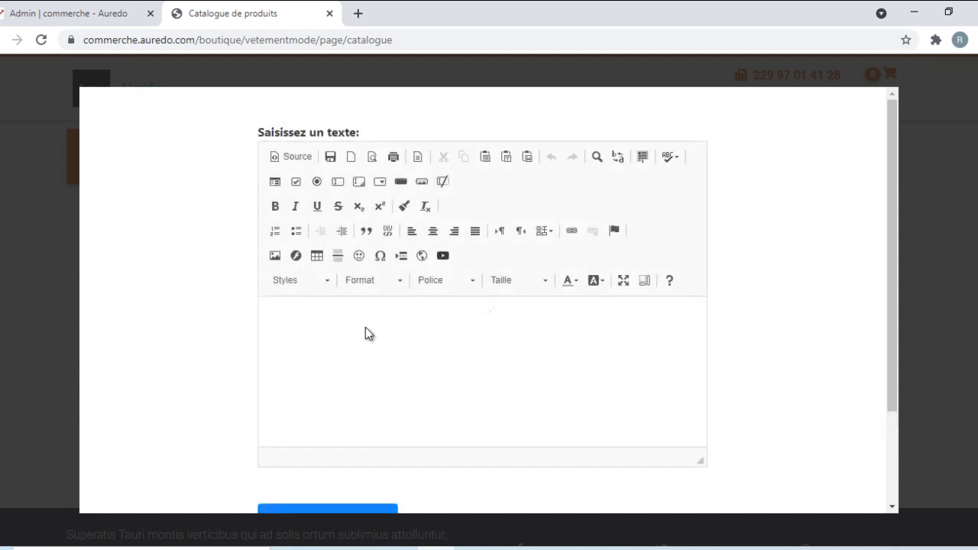
left_click(425, 327)
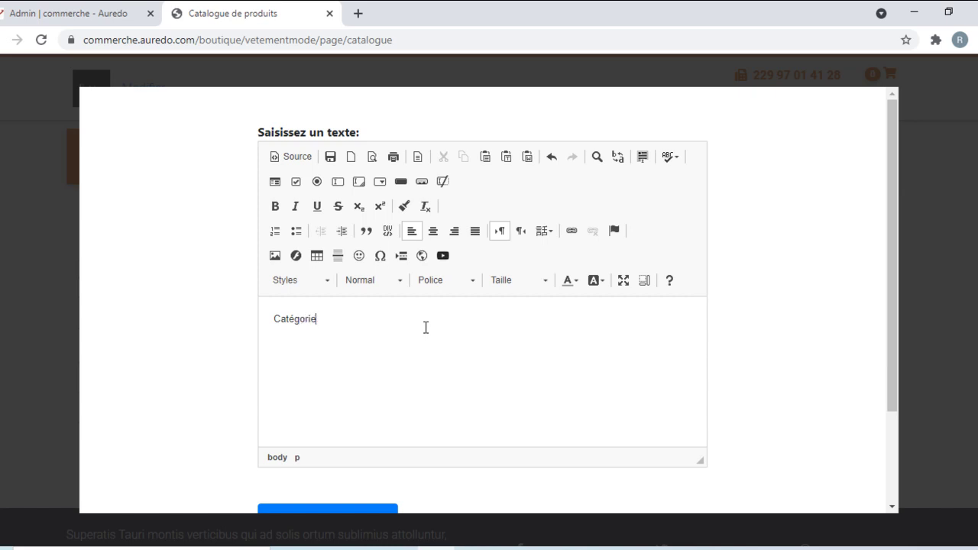
double_click(296, 319)
left_click(334, 322)
- Centre the "Catégories" heading, enlarge its font size and save the text
double_click(312, 322)
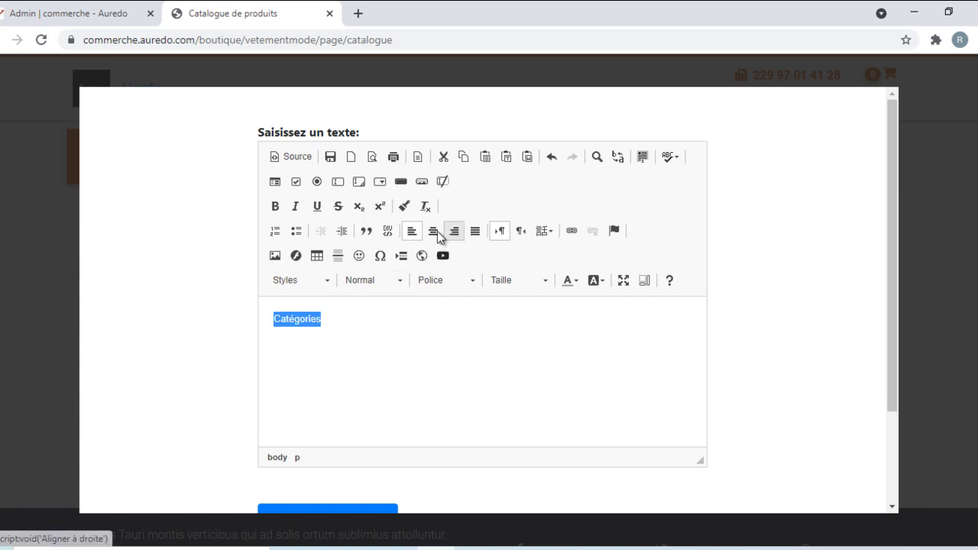
left_click(432, 231)
left_click(521, 279)
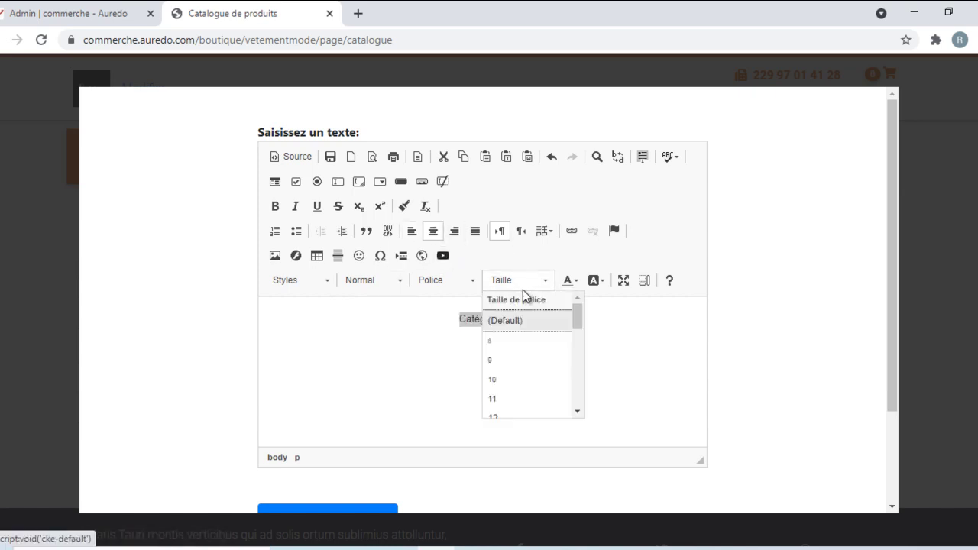
scroll(527, 382, "down", 5)
left_click(528, 369)
scroll(524, 367, "down", 3)
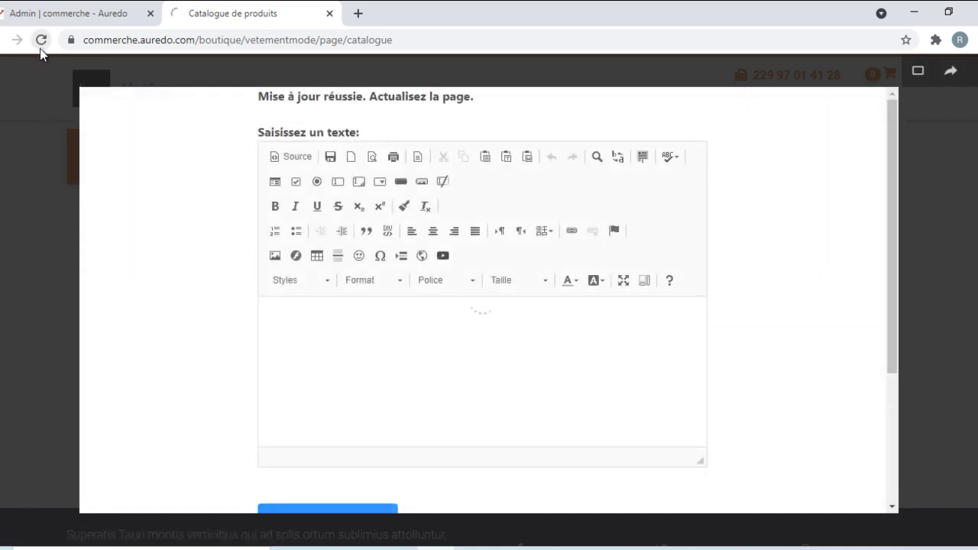
- Reload the catalogue page and check the "Catégories" heading above the category links
left_click(42, 40)
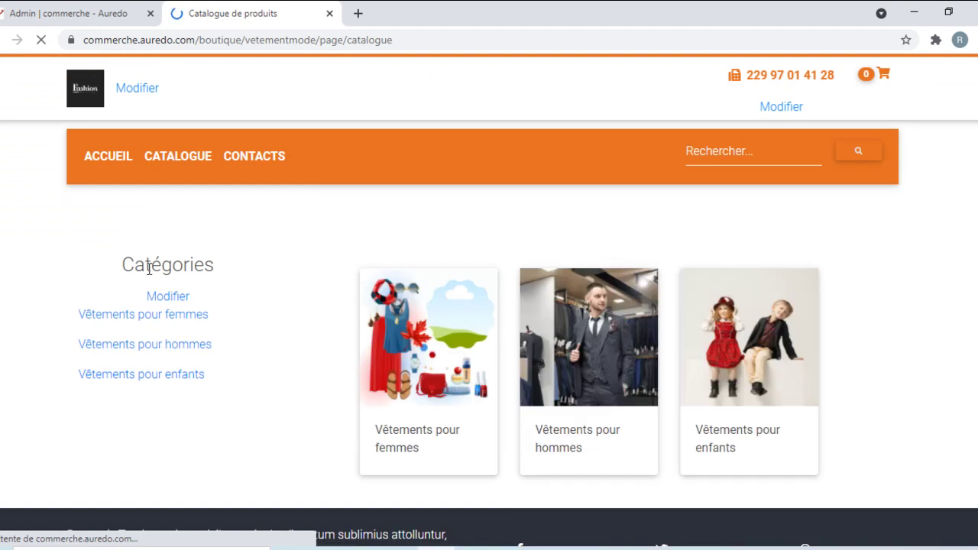
left_click_drag(125, 265, 197, 264)
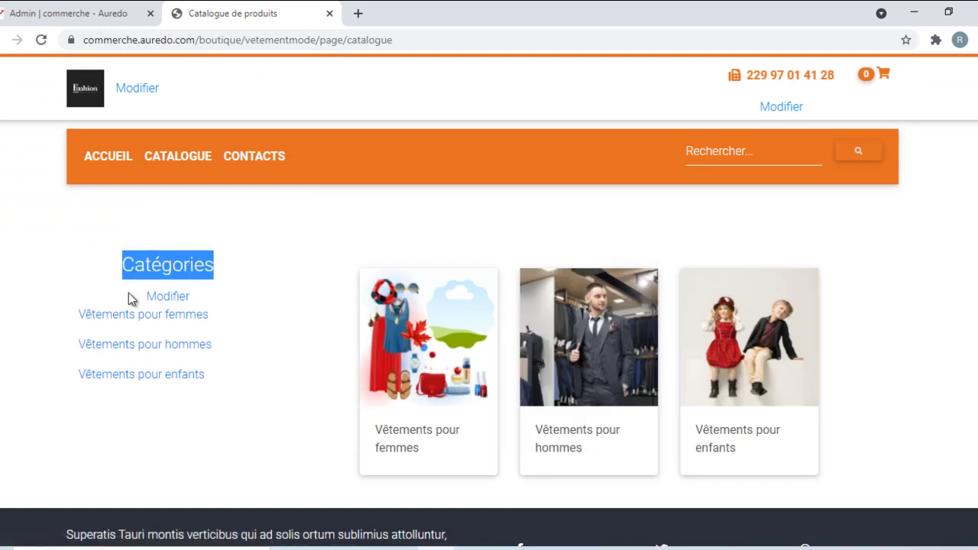
scroll(504, 349, "down", 2)
scroll(476, 290, "up", 2)
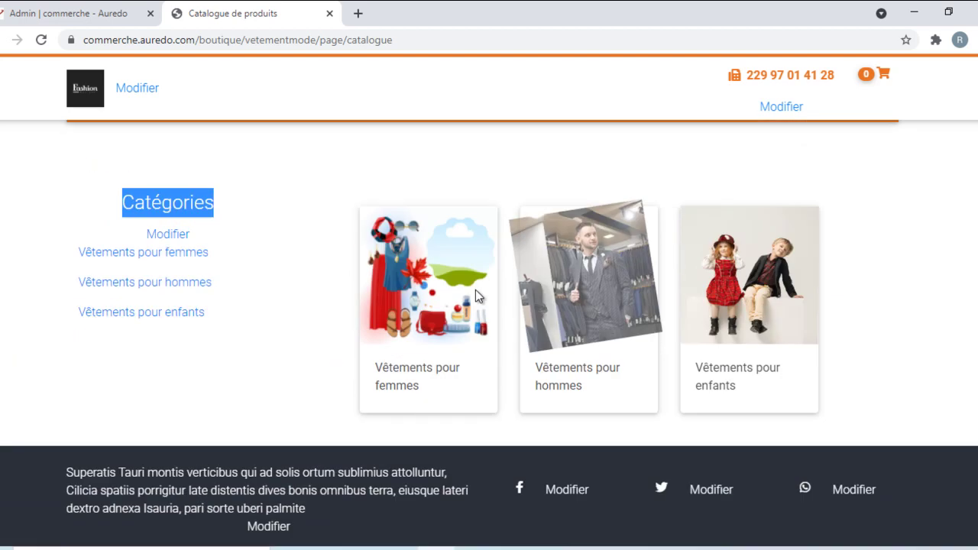
- Open the storefront home page and look over its banners and product area
left_click(119, 158)
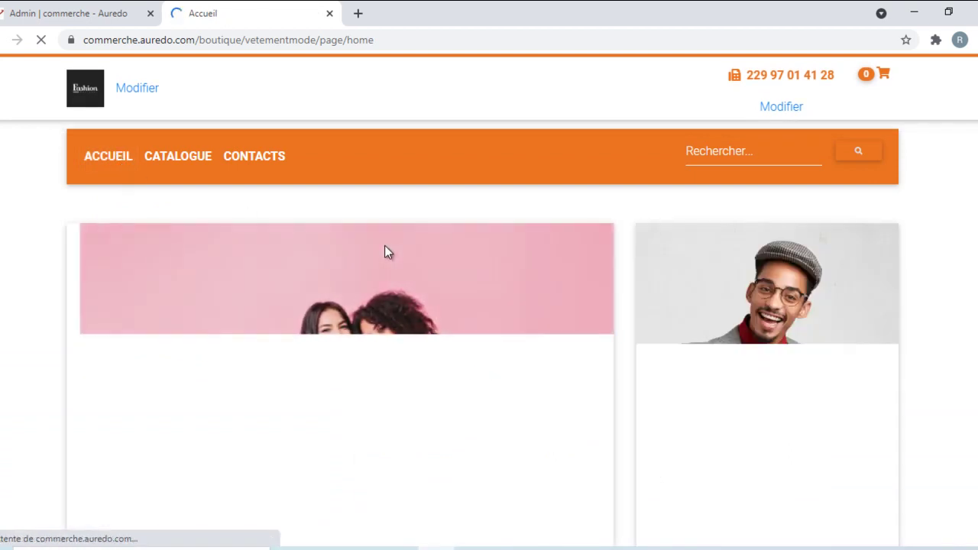
scroll(397, 254, "down", 4)
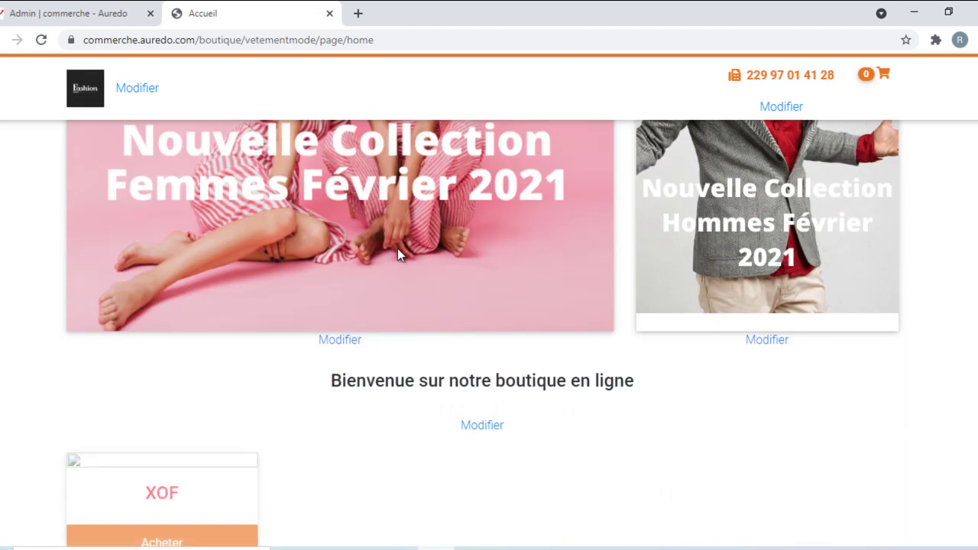
scroll(397, 254, "down", 1)
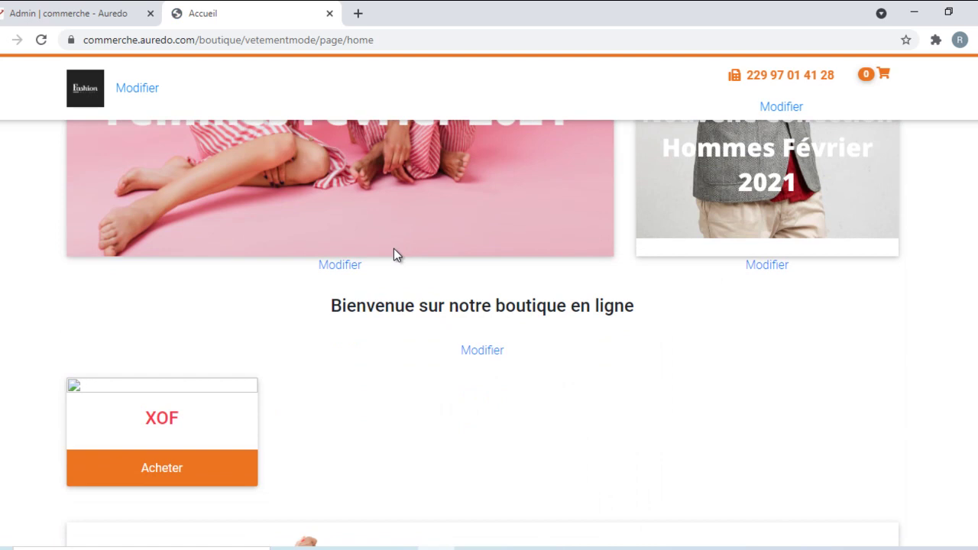
scroll(395, 255, "up", 1)
scroll(393, 254, "down", 4)
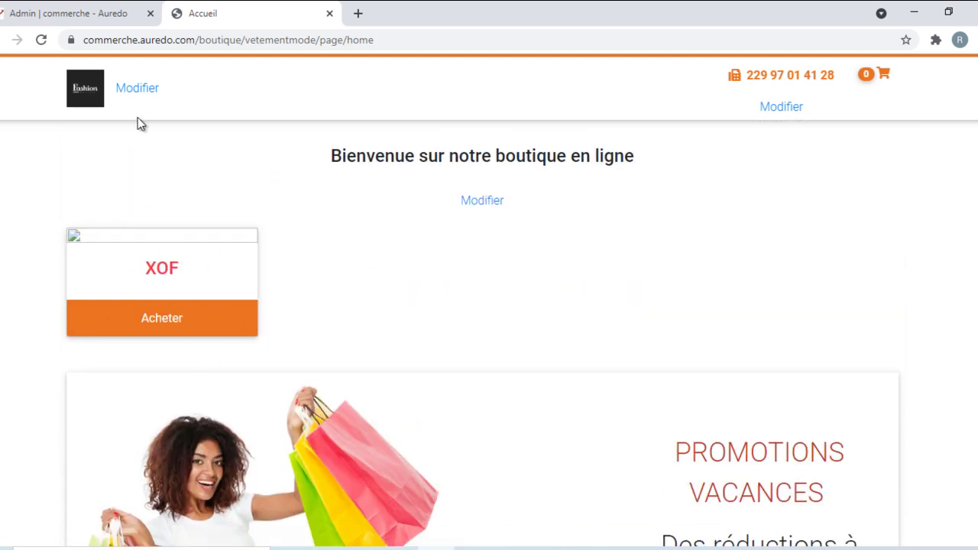
- Return to the shop administration and open the form for adding a product
left_click(64, 5)
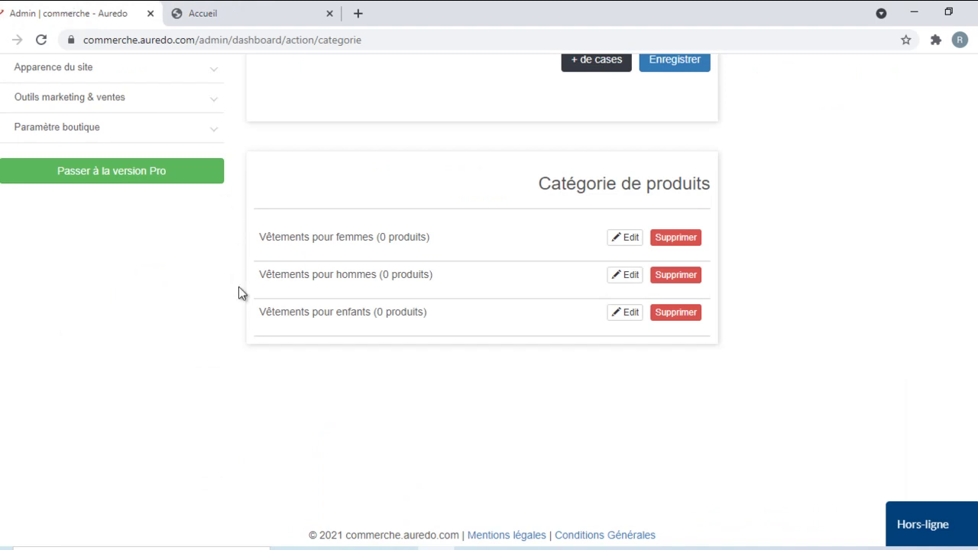
scroll(240, 289, "up", 1)
scroll(449, 313, "up", 4)
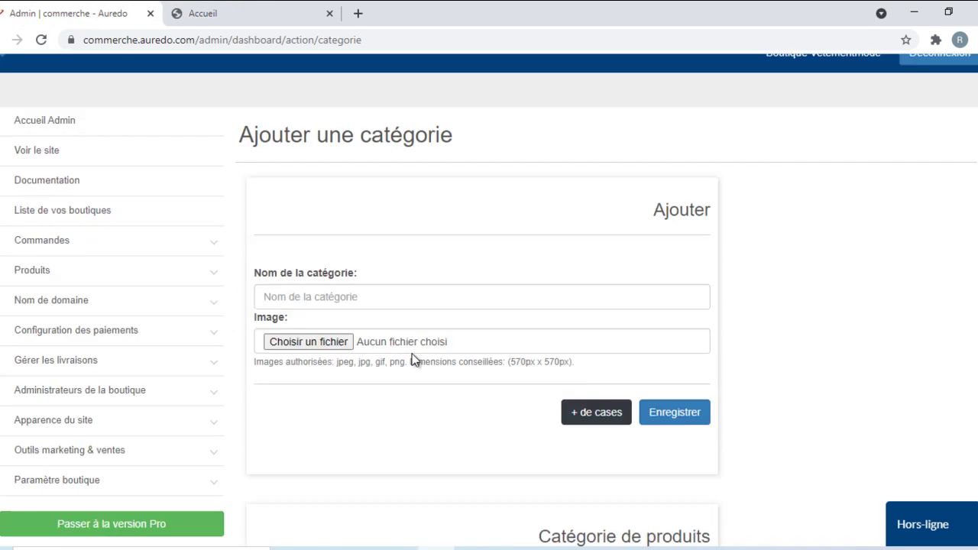
left_click(49, 292)
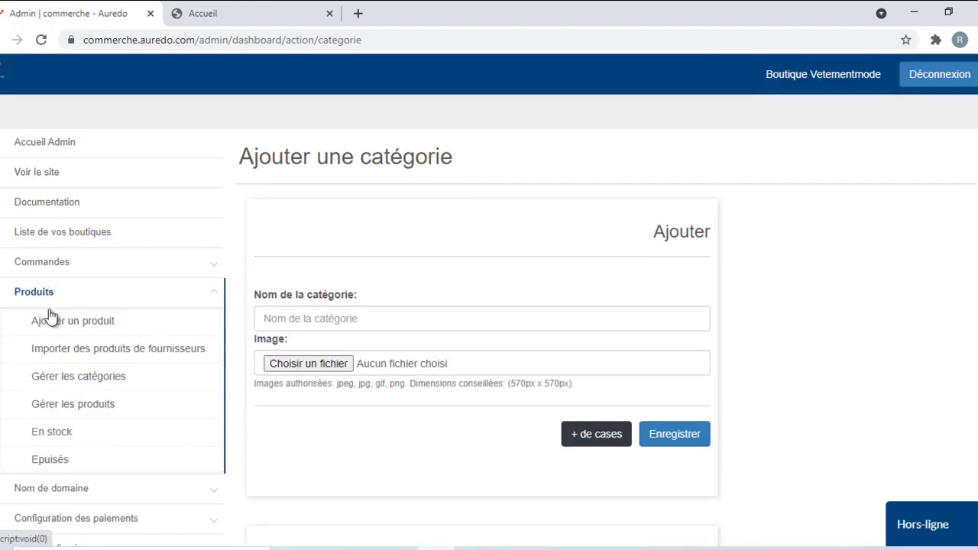
left_click(59, 324)
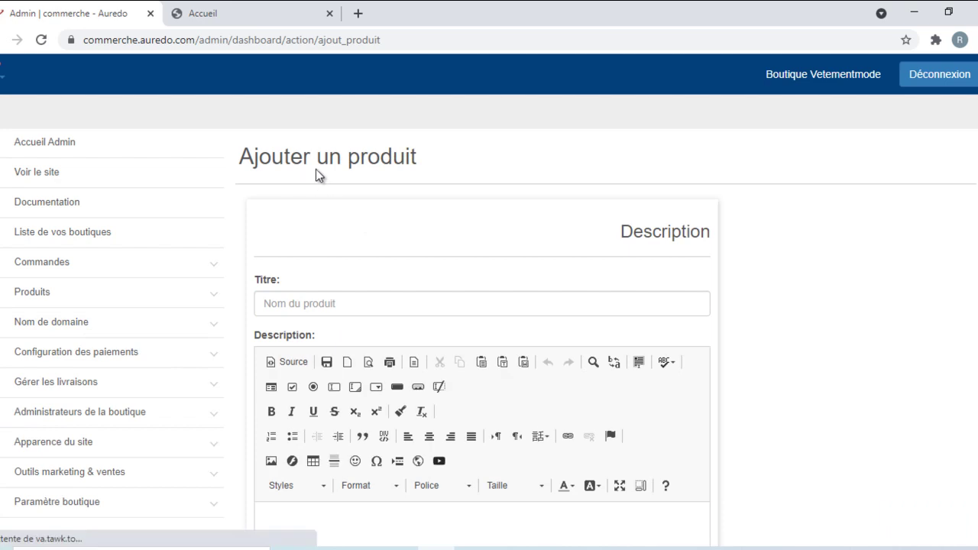
- Set the new product's title to "Vestes manches longues pour femmes"
scroll(414, 177, "down", 2)
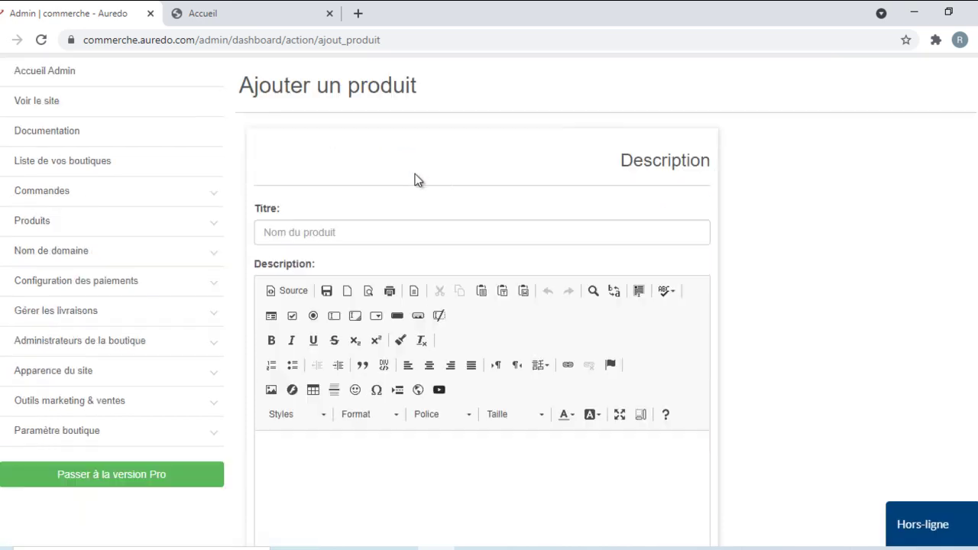
left_click(367, 155)
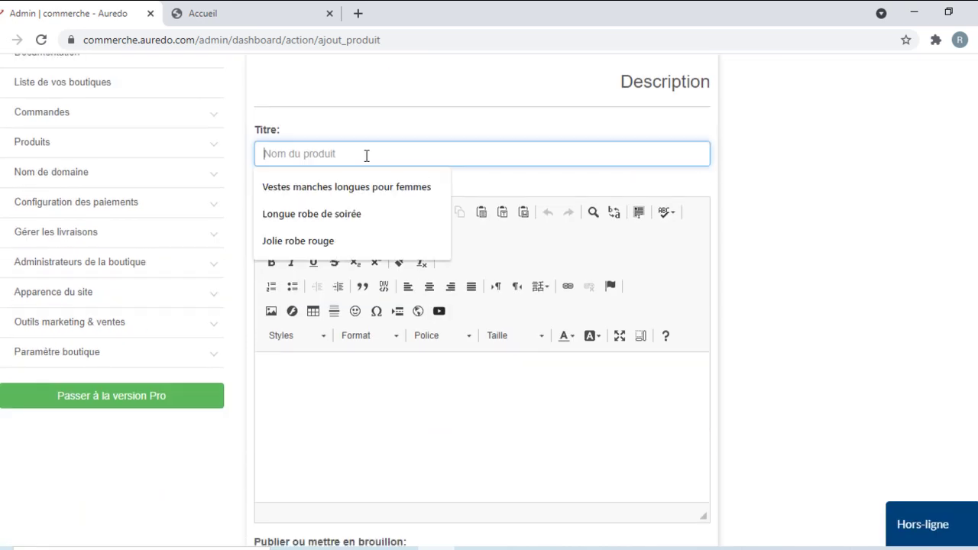
left_click(350, 114)
left_click(327, 154)
type("V")
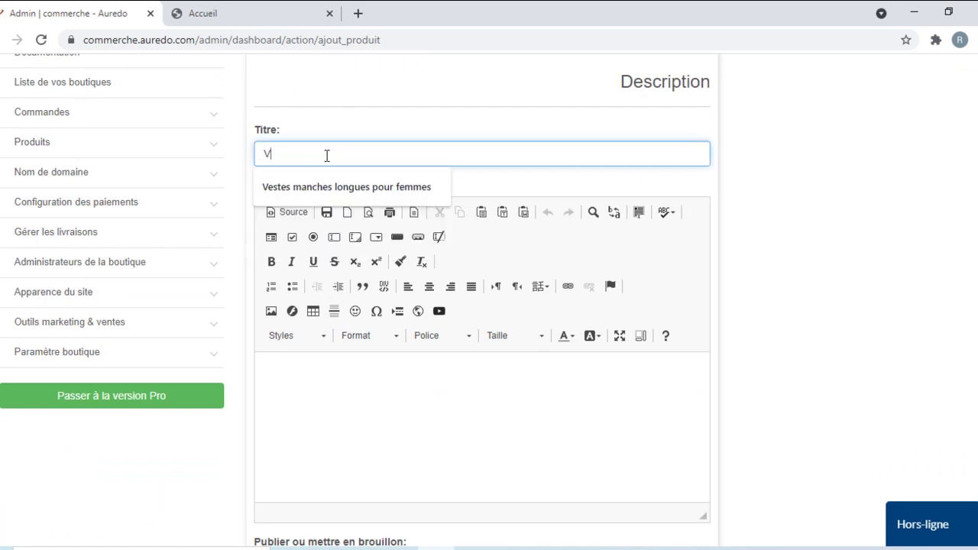
left_click(344, 196)
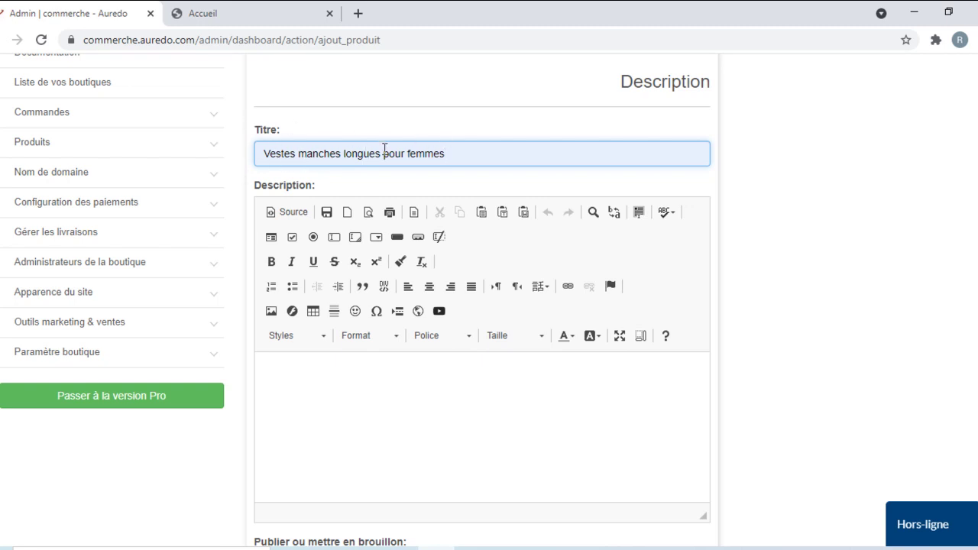
- Enter the product description "Jolie veste pour vos sorties professionnelles"
scroll(346, 244, "down", 2)
left_click(346, 244)
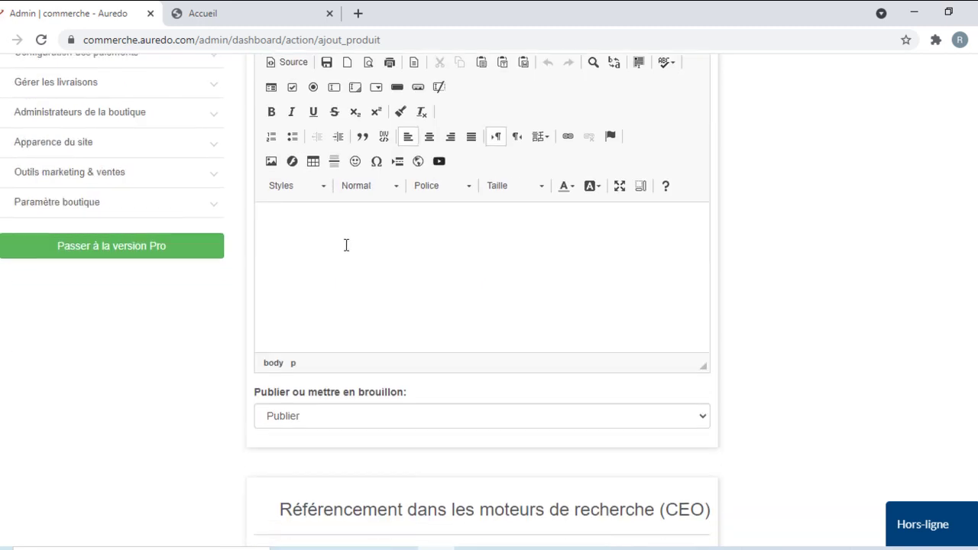
type("V")
key("BackSpace")
type("Jolie veste pour vos sorties")
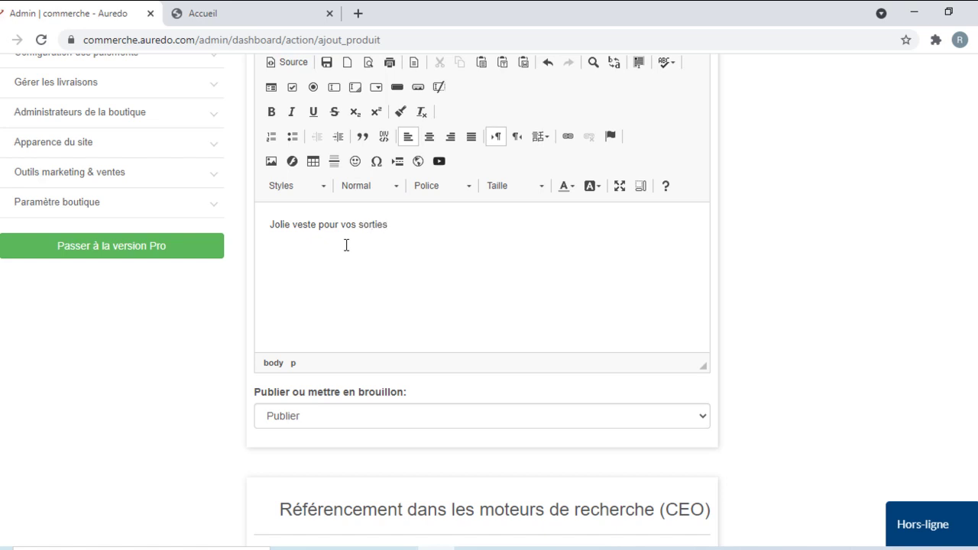
type(" professionnelles")
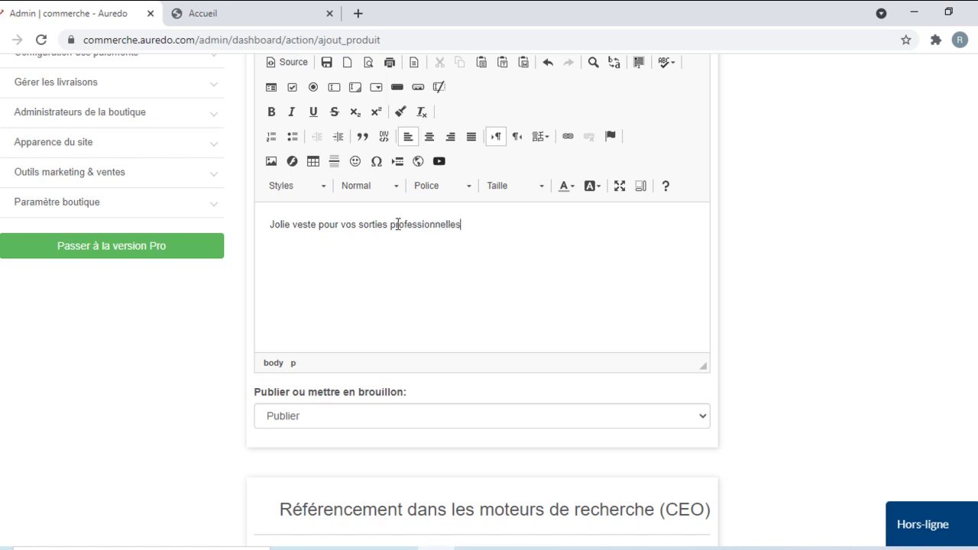
- Set the font size of the whole product description to 20
triple_click(398, 224)
left_click(471, 135)
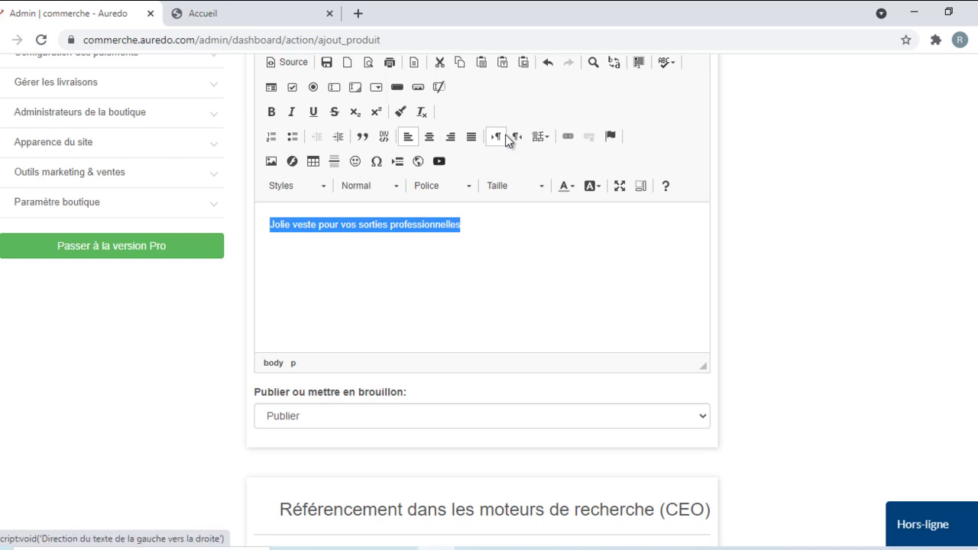
left_click(519, 194)
scroll(510, 271, "down", 3)
left_click(509, 261)
- Check the publication options, keep Publier, and examine the product's search-engine referencing fields
scroll(459, 252, "down", 2)
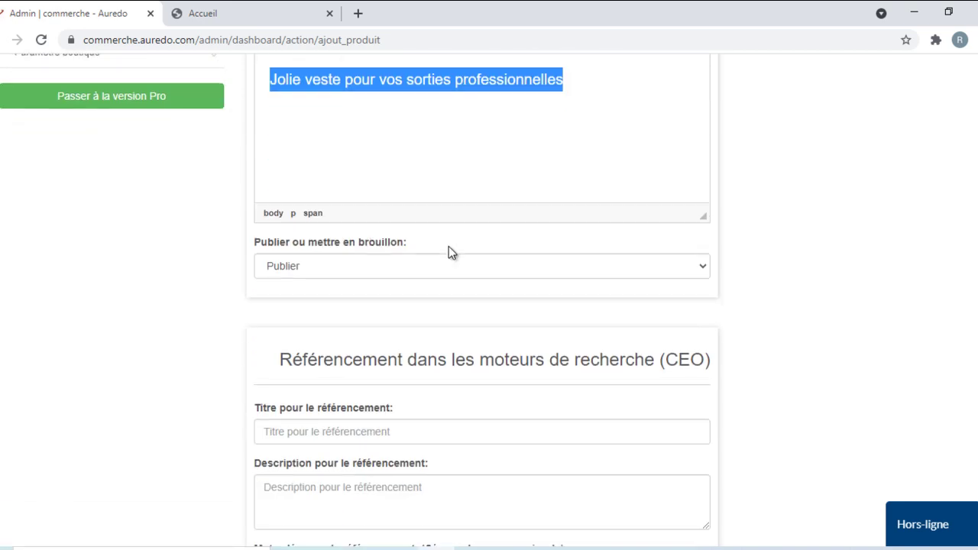
left_click(356, 271)
left_click(356, 271)
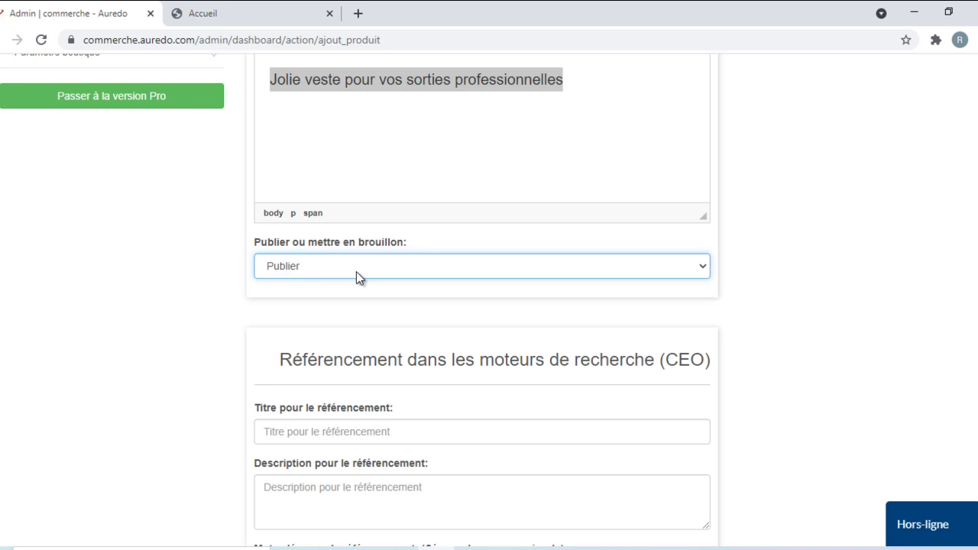
scroll(356, 271, "down", 3)
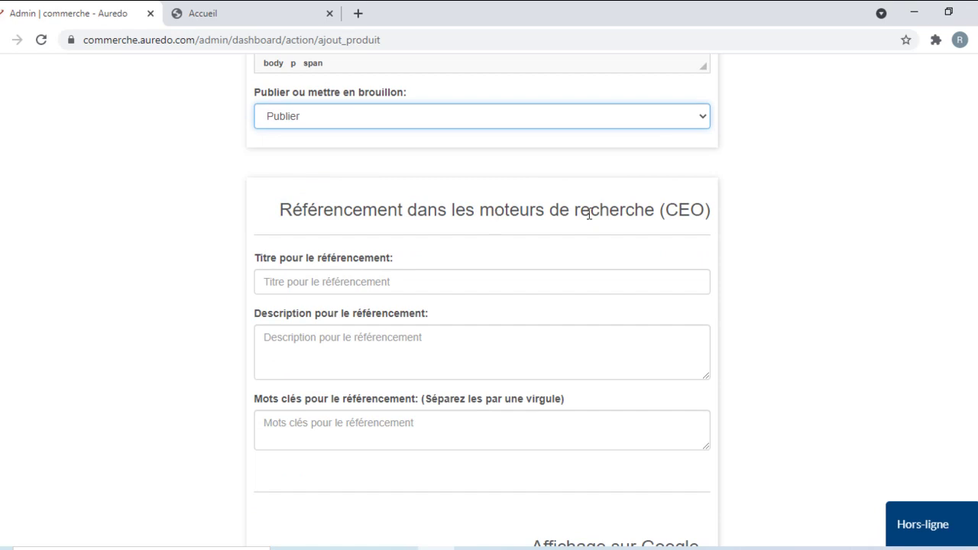
left_click(334, 283)
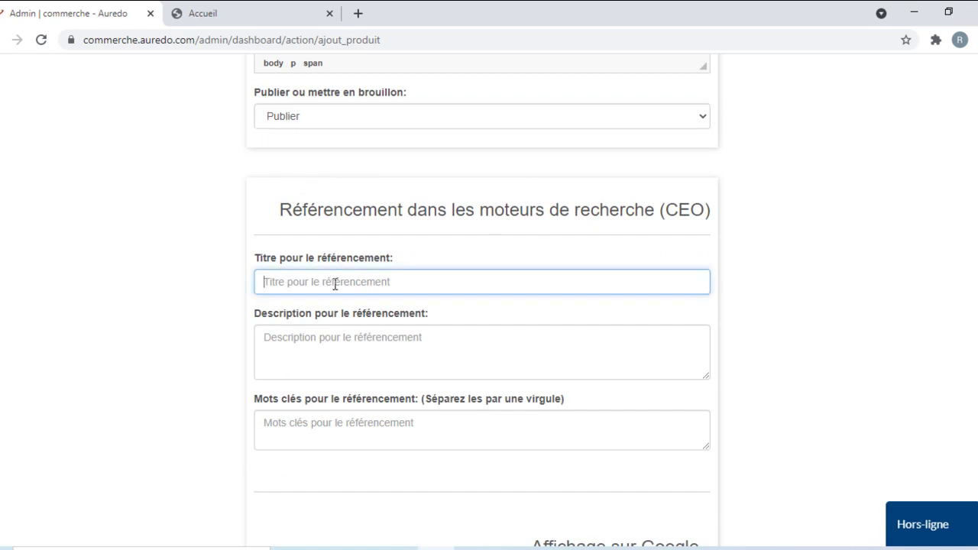
scroll(334, 284, "up", 2)
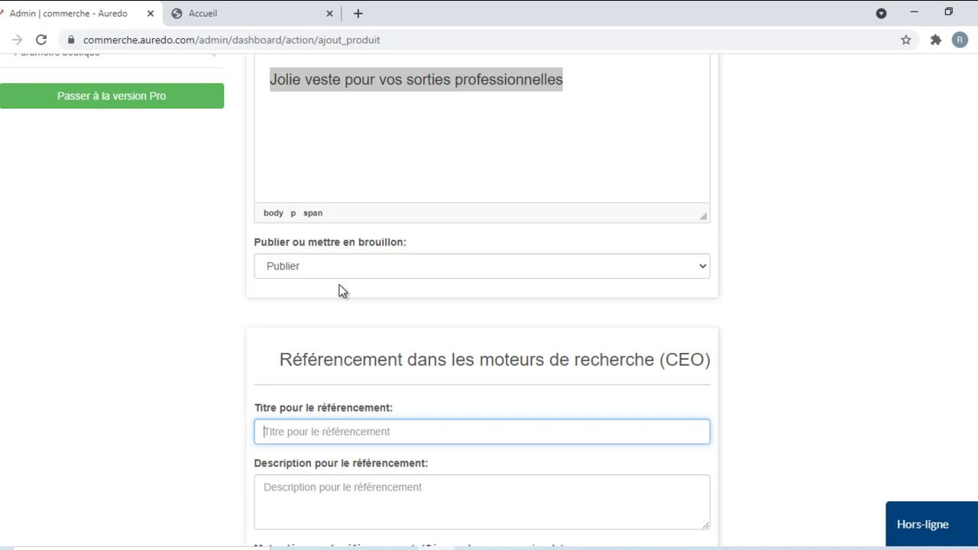
scroll(462, 374, "down", 2)
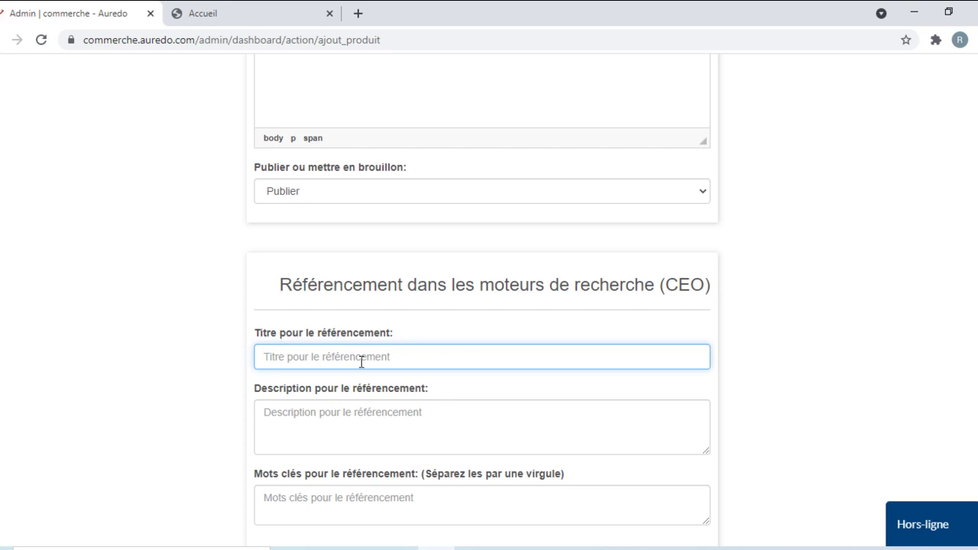
- Copy the product title "Vestes manches longues pour femmes" into the search-engine referencing title
scroll(348, 298, "up", 6)
scroll(336, 229, "down", 2)
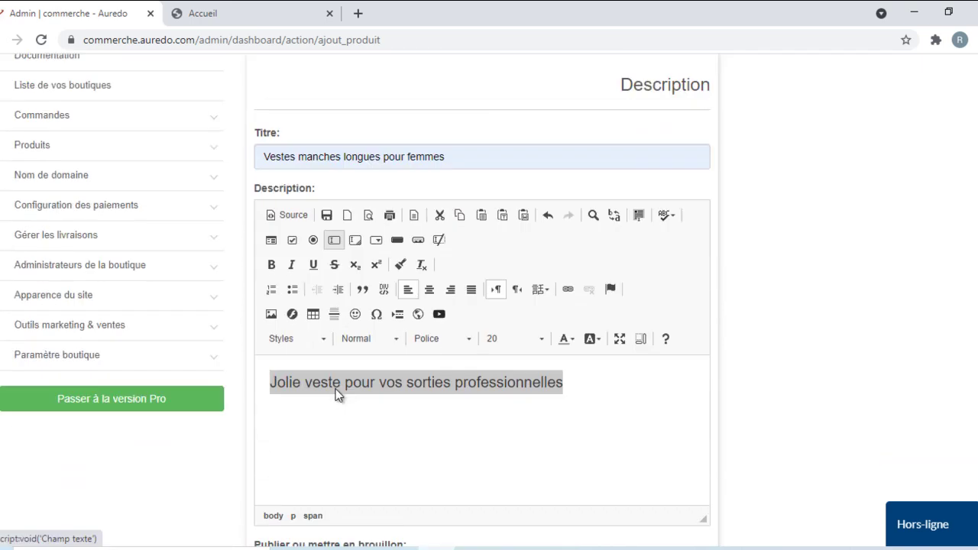
triple_click(311, 80)
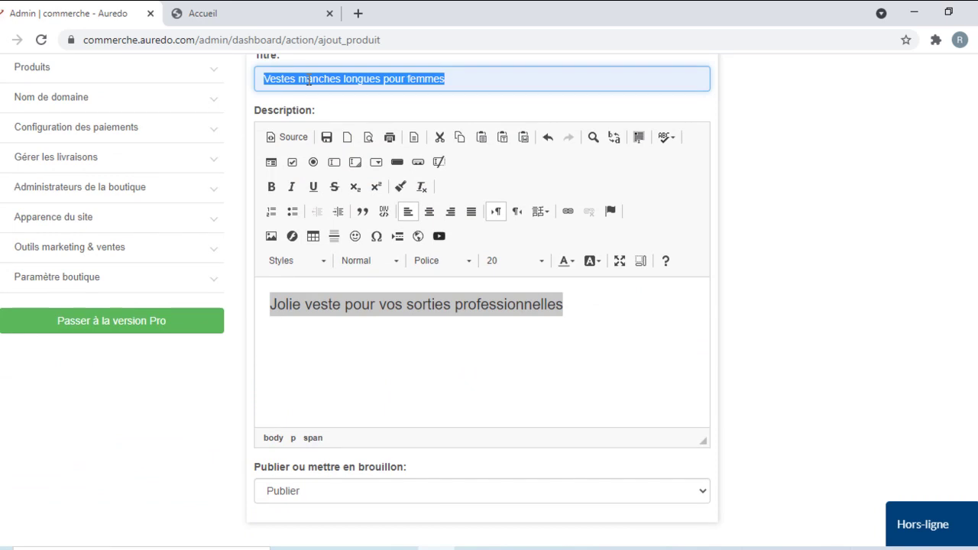
type("facebook.com/commerche")
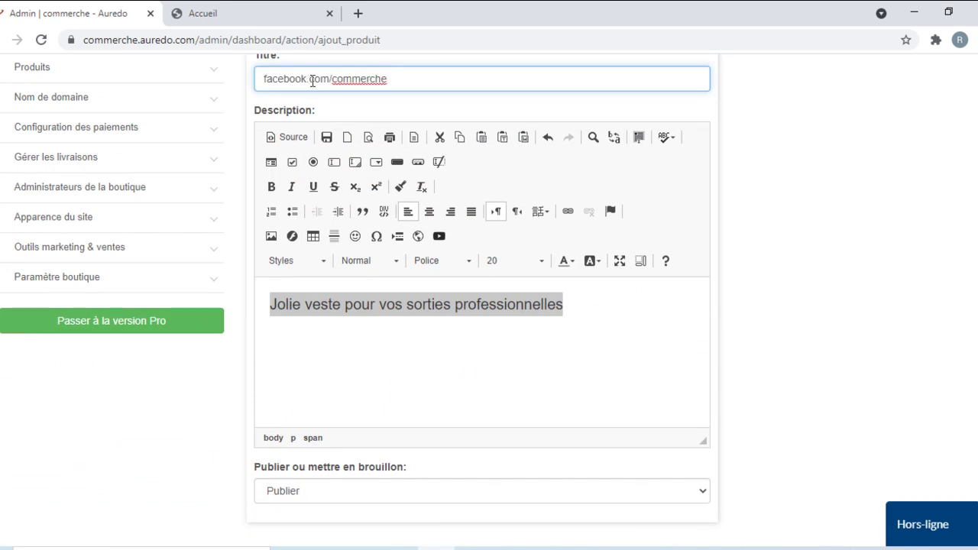
key("ctrl+z")
key("ctrl+c")
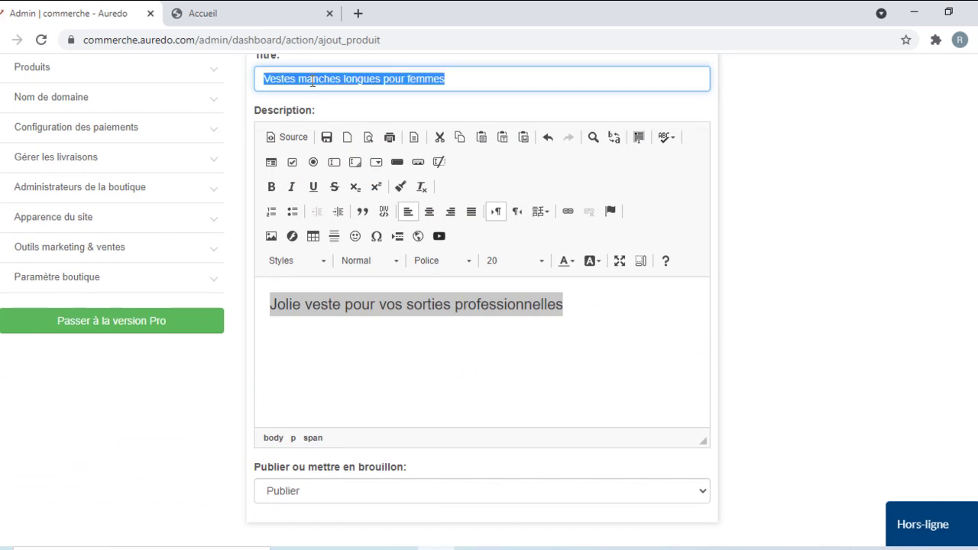
scroll(298, 260, "down", 6)
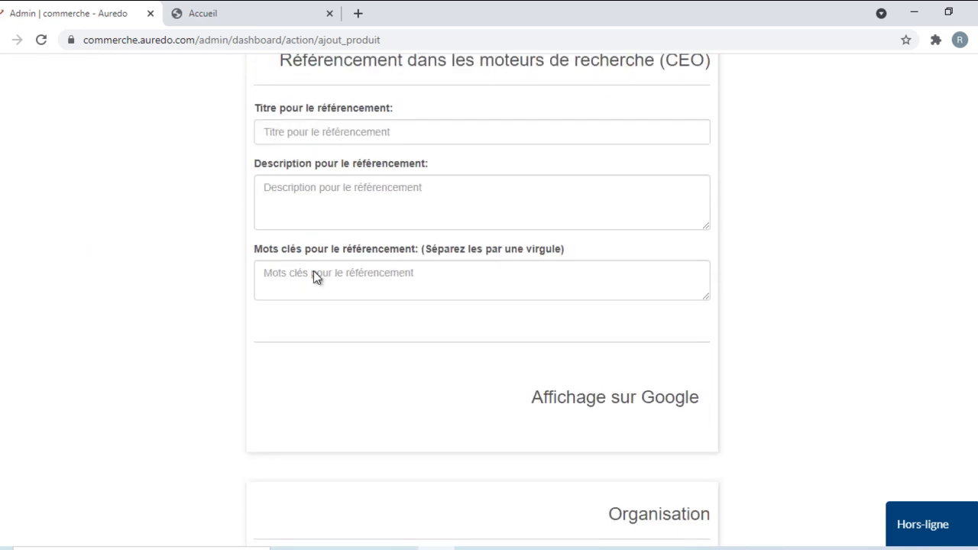
left_click(301, 133)
key("ctrl+v")
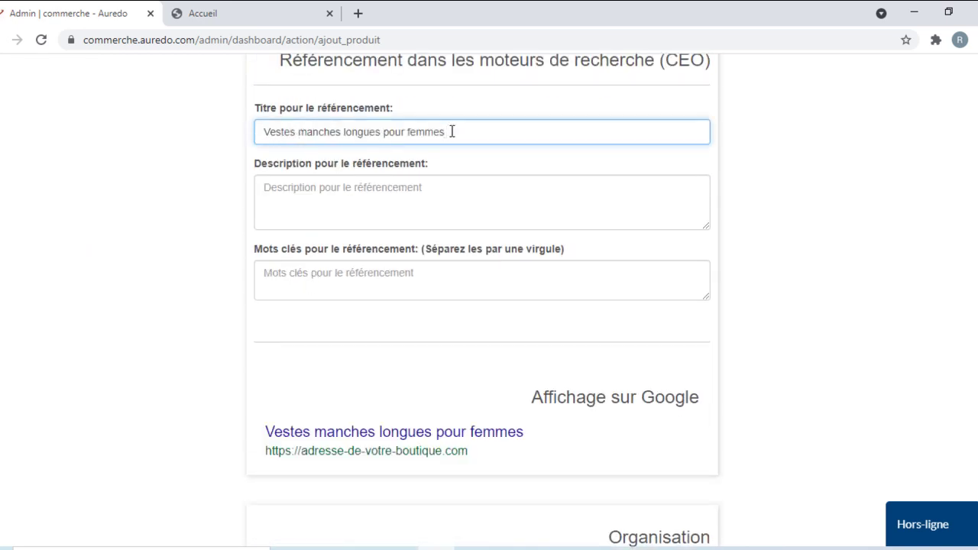
- Change the start of the referencing title so it reads "Jolie veste manches longues pour femmes"
key("shift+Left")
left_click(264, 134)
type("Jolie")
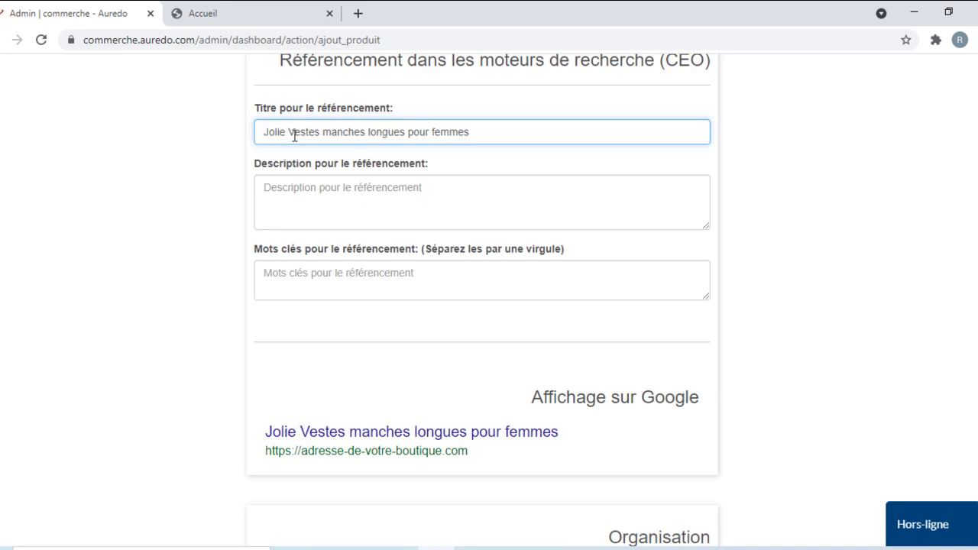
key("Delete")
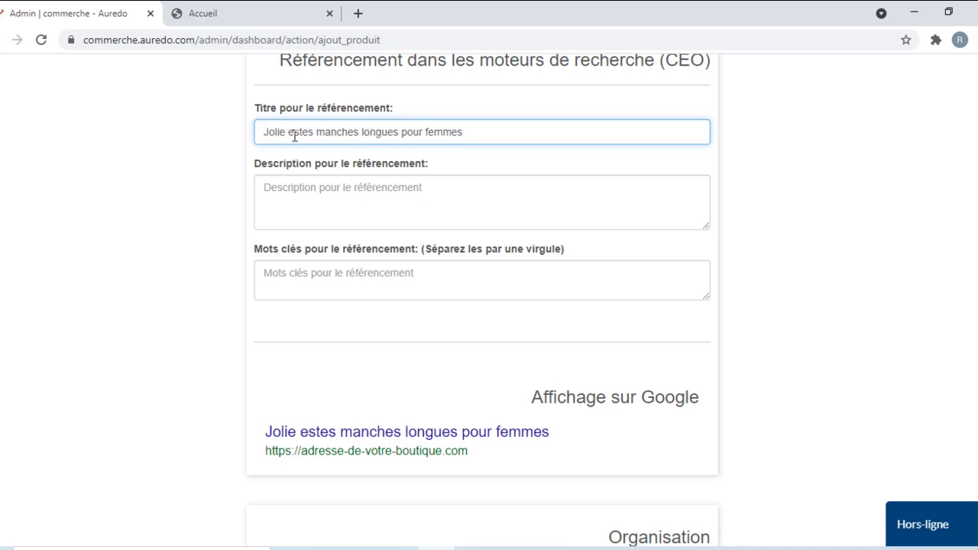
type("v")
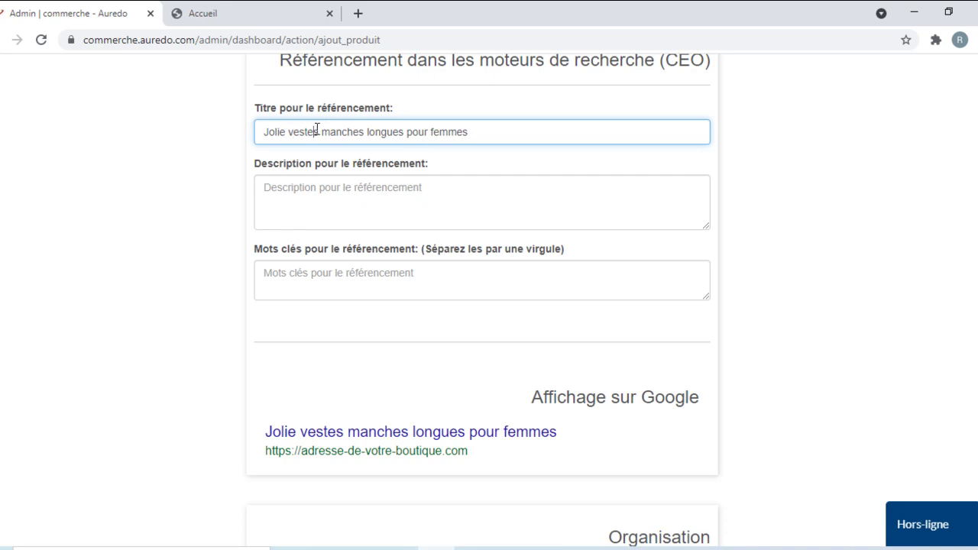
key("BackSpace")
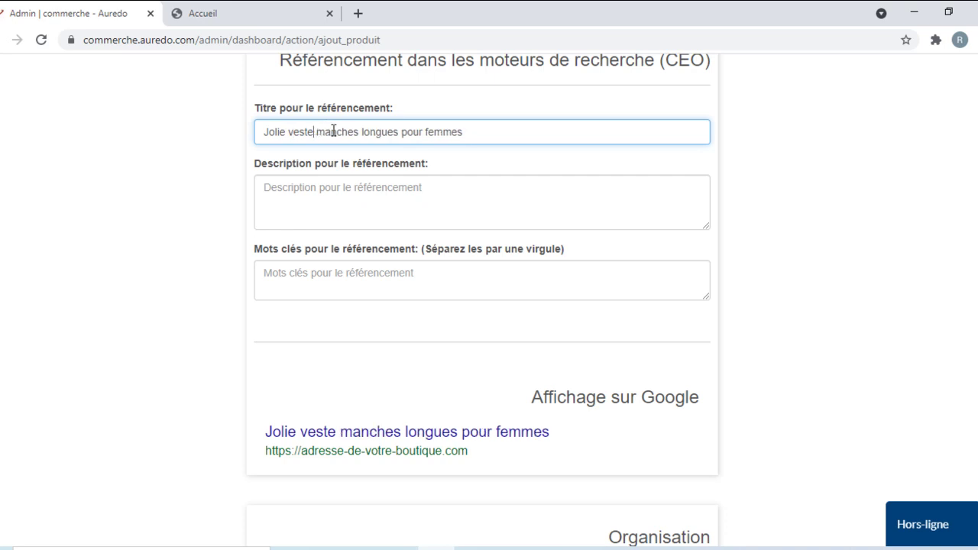
- Append "Cotonou Bénin" to the referencing title and prefix it with "Achat de"
left_click_drag(462, 131, 401, 132)
left_click(467, 134)
type("Cotonou Bénin")
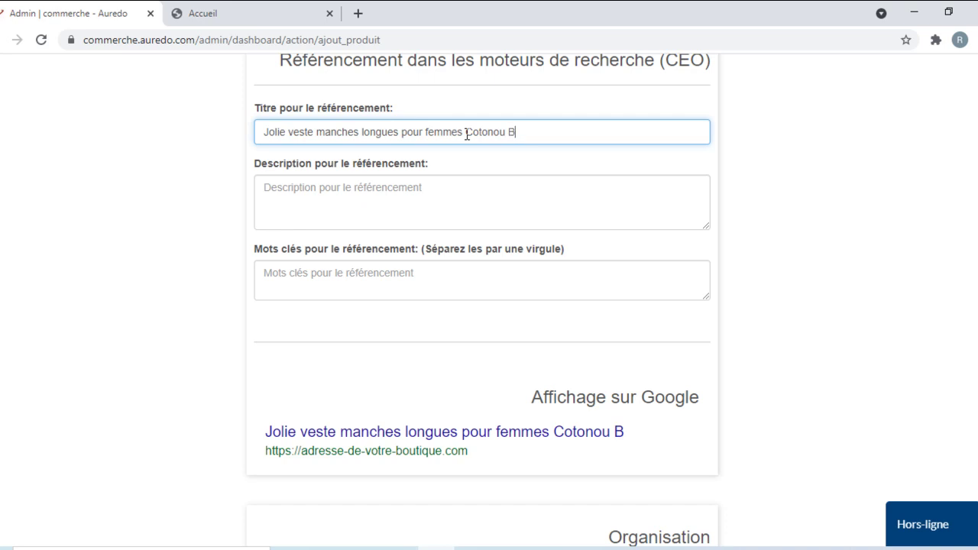
left_click(266, 133)
type("7Achay")
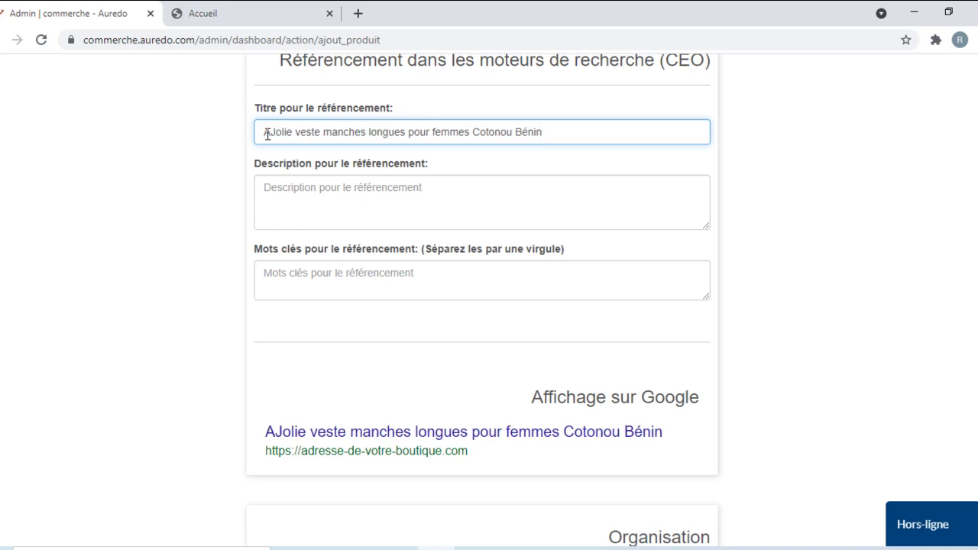
key("BackSpace")
type("t de")
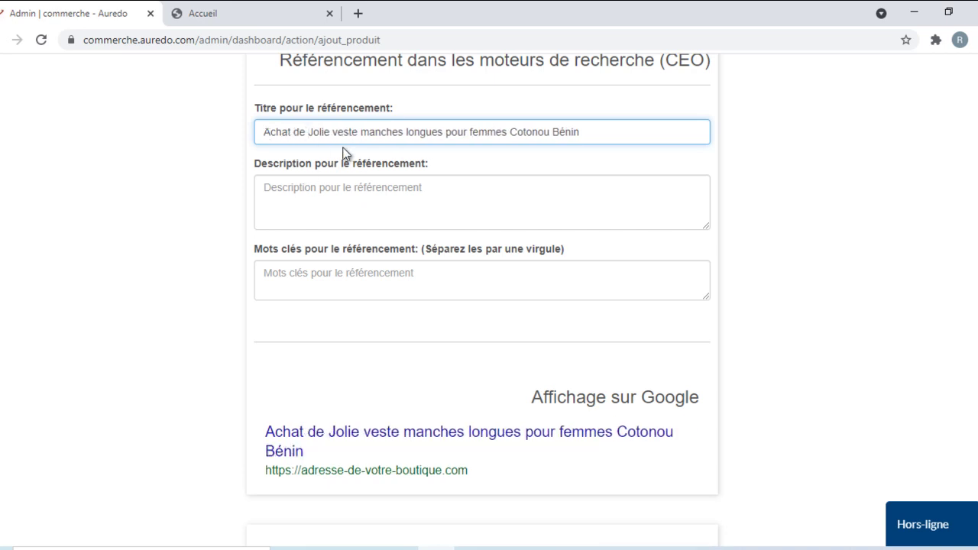
- Make the first word of the product title singular so it reads "Veste manches longues pour femmes"
left_click(365, 203)
scroll(364, 203, "up", 10)
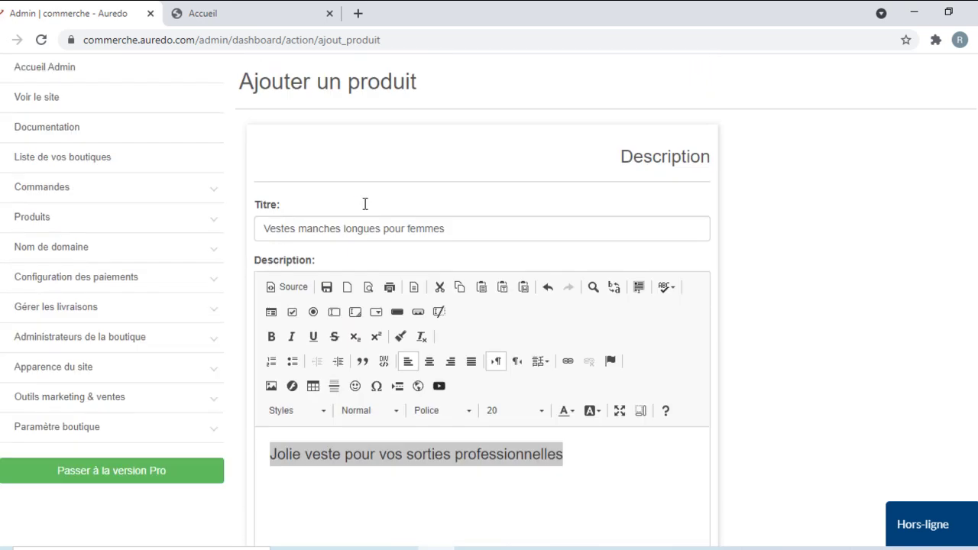
scroll(343, 280, "down", 3)
left_click(340, 79)
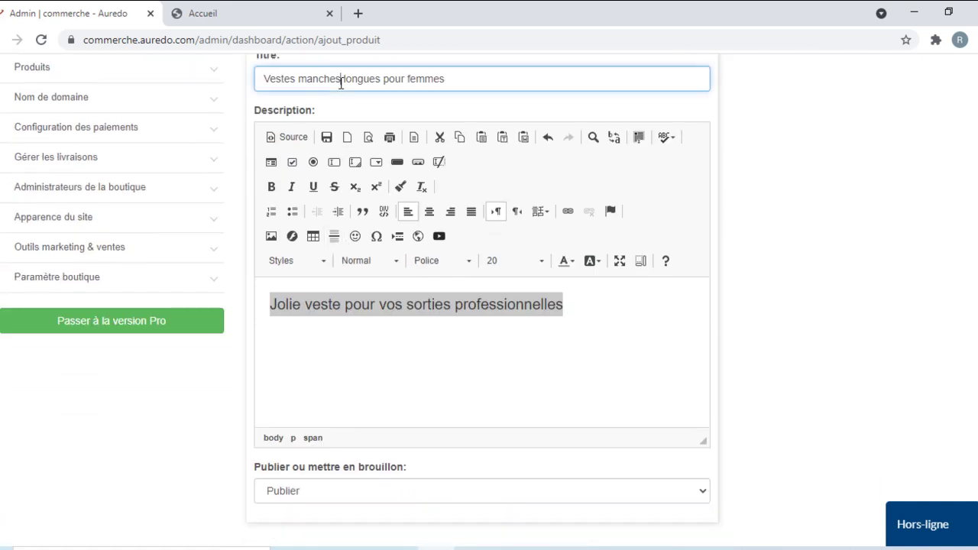
left_click(295, 80)
key("BackSpace")
- Enter the referencing description "Vente de vestes pour femmes à Cotonou Bénin"
scroll(327, 224, "down", 5)
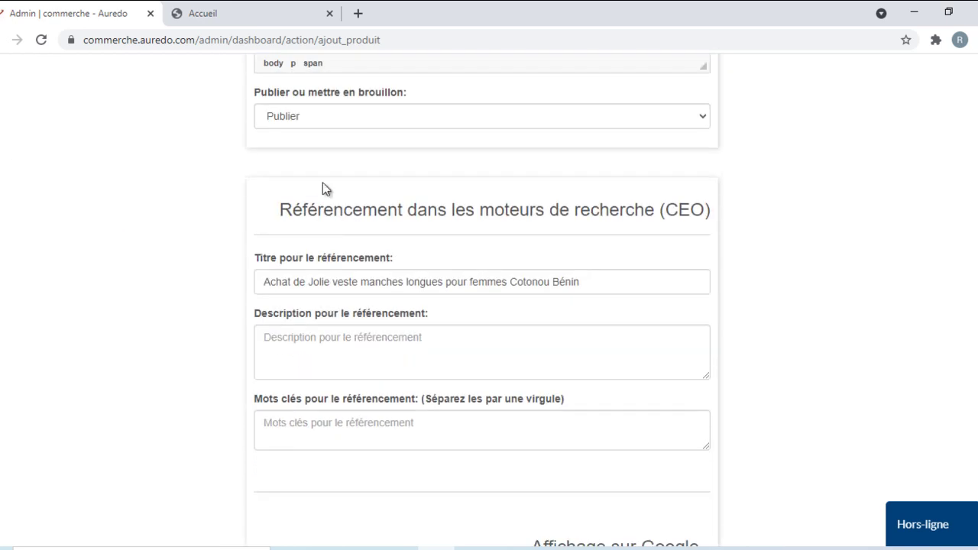
scroll(338, 303, "down", 1)
left_click(304, 273)
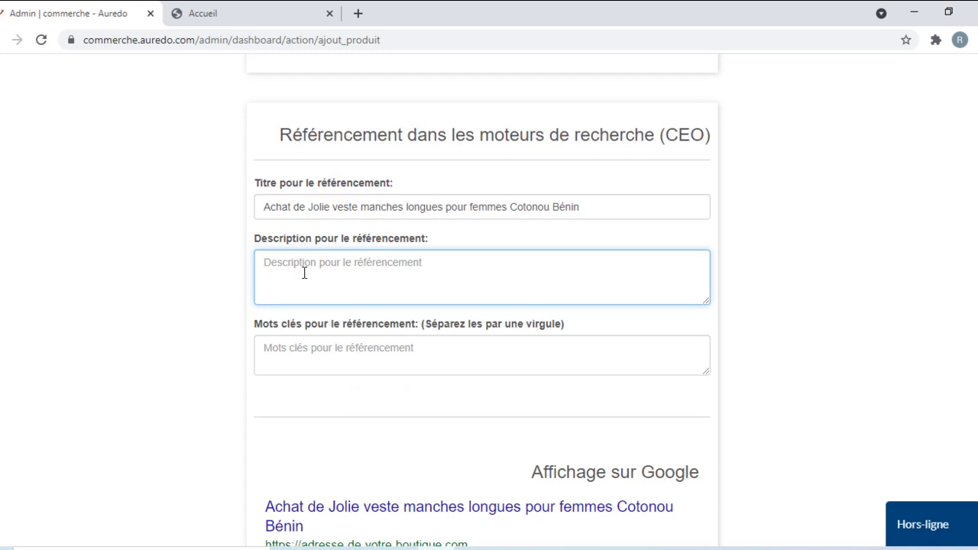
type("Vente ")
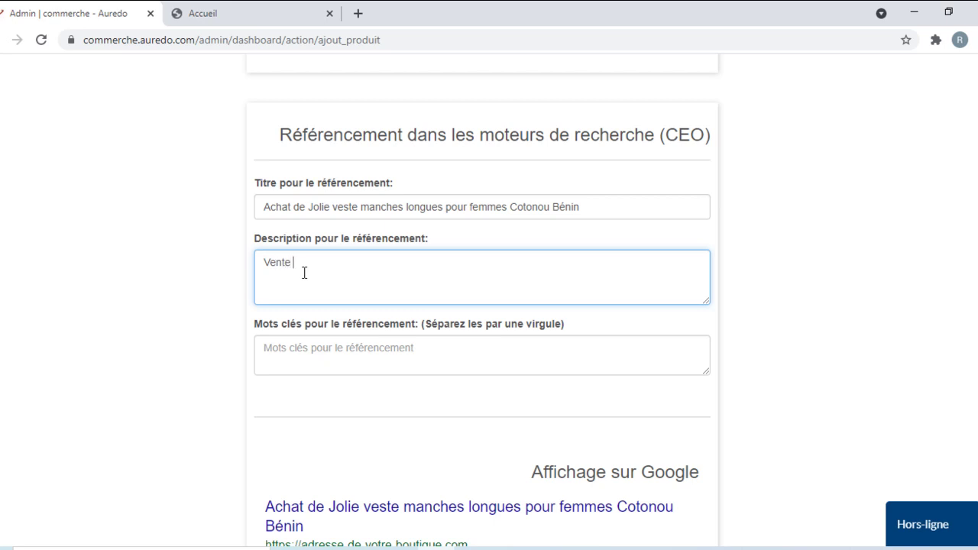
type("de vestes pour femmes à Cotonou Bénin")
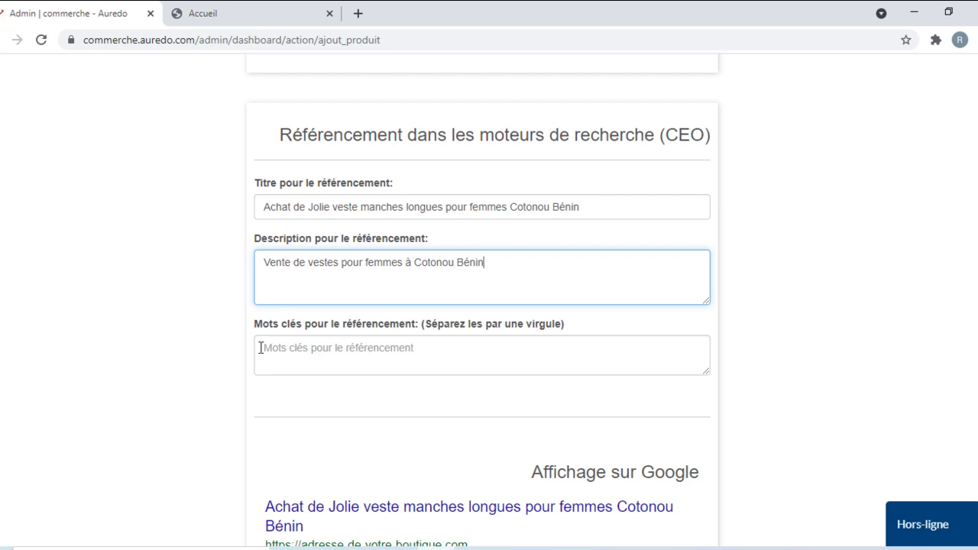
- Enter the referencing keywords "vestes, habillement, prêt à porter, cotonou"
left_click(298, 366)
type("ve")
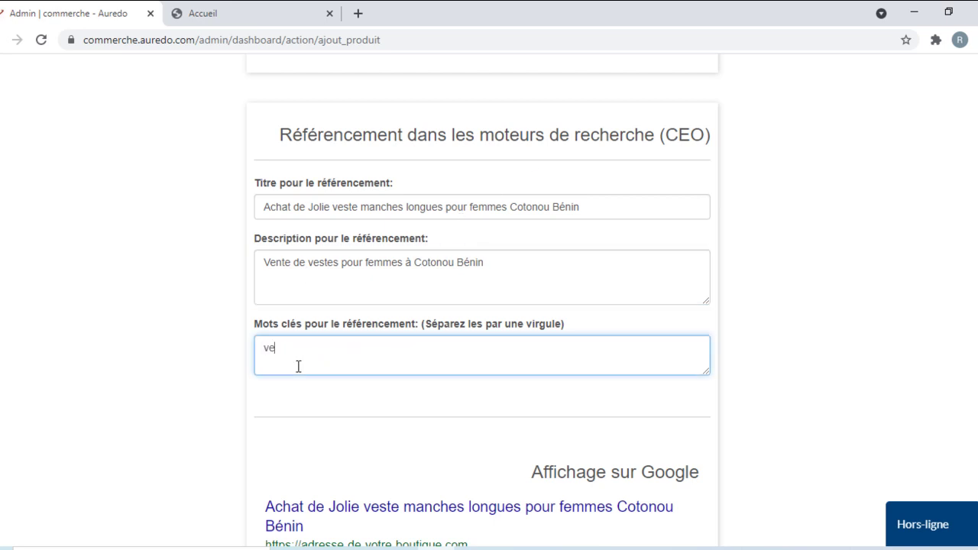
type("stes, habillement,")
type("pre")
key("BackSpace")
type("ê")
key("BackSpace")
type("êt à porté")
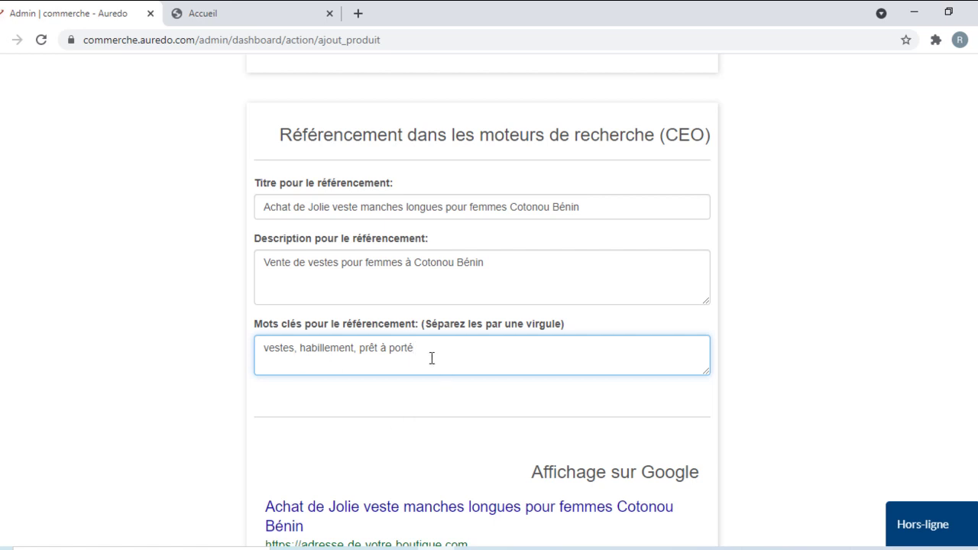
key("BackSpace")
type("er, cotonou")
- Review the product's Google display preview and assign the product to the category Vêtements pour femmes
scroll(438, 414, "down", 4)
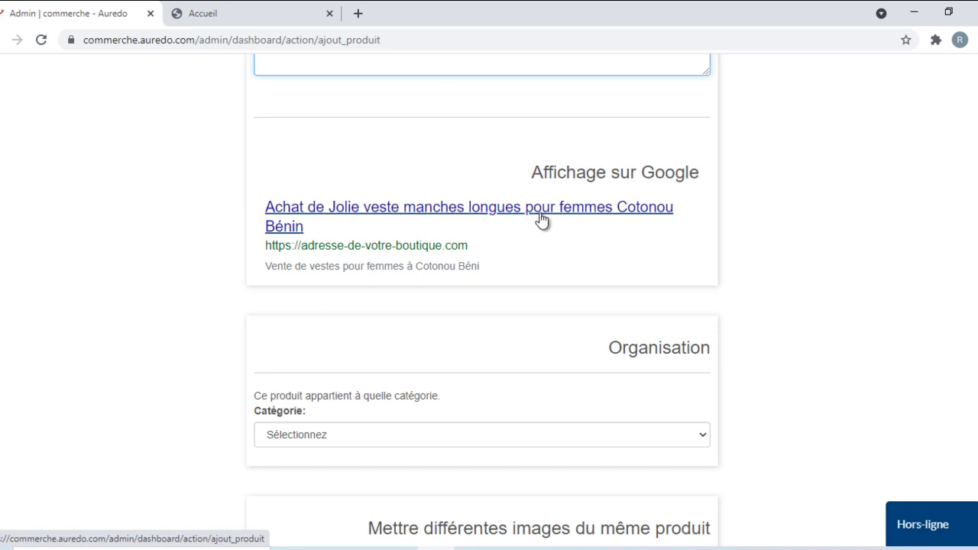
scroll(379, 244, "down", 1)
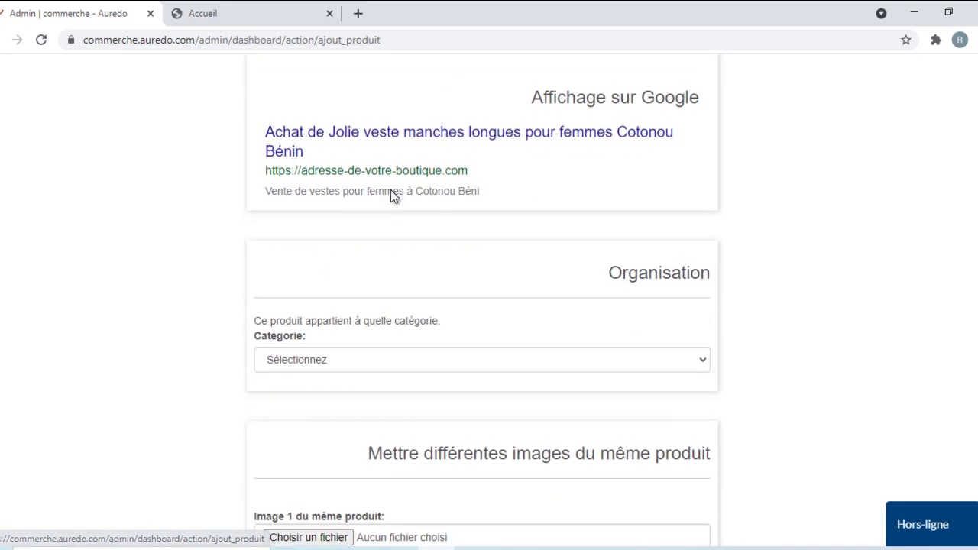
scroll(363, 234, "down", 3)
left_click(347, 138)
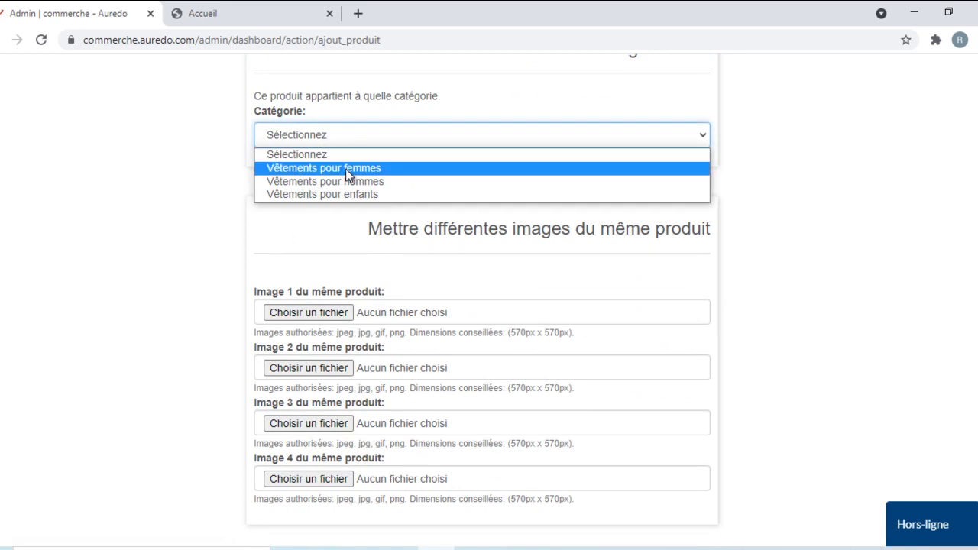
left_click(345, 168)
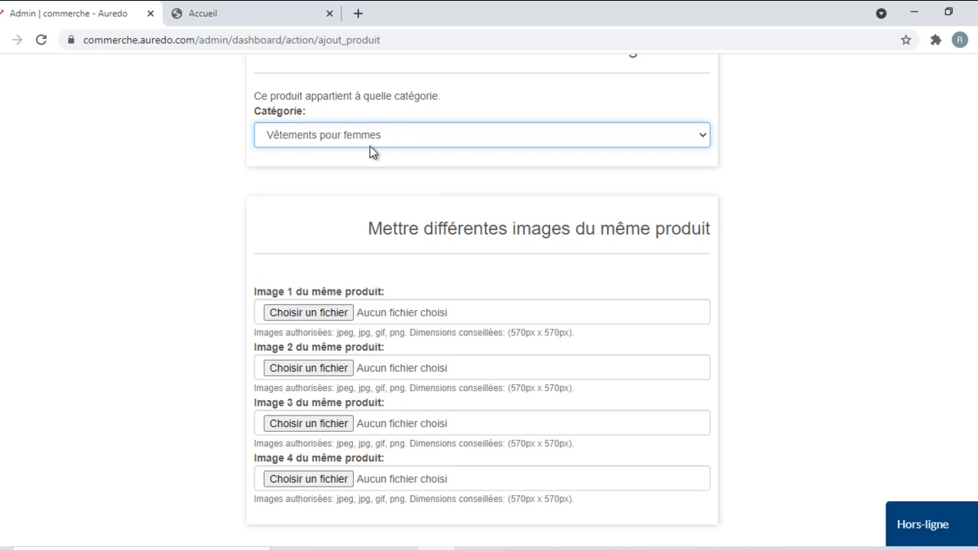
- Choose 1.jpg from the "images 2" folder as the product's first image
scroll(390, 226, "down", 2)
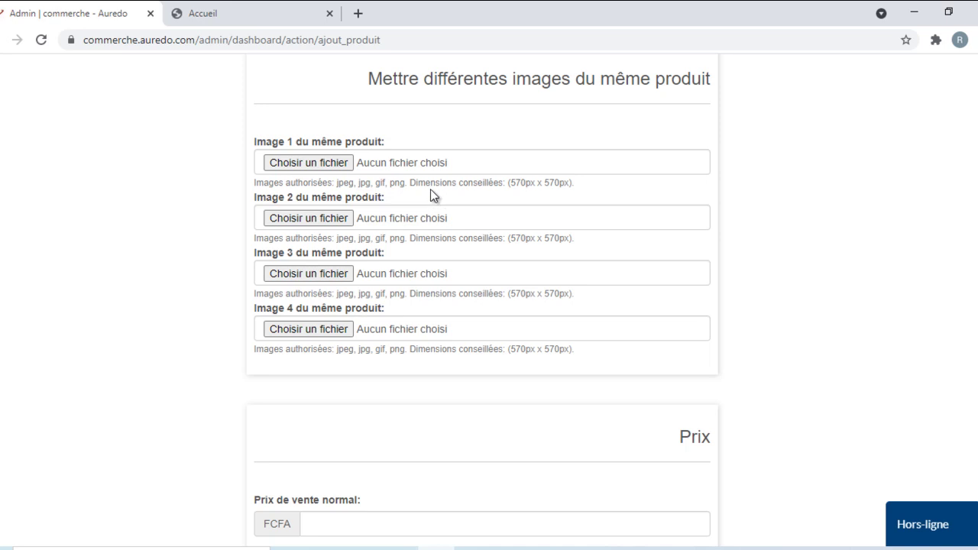
left_click(324, 165)
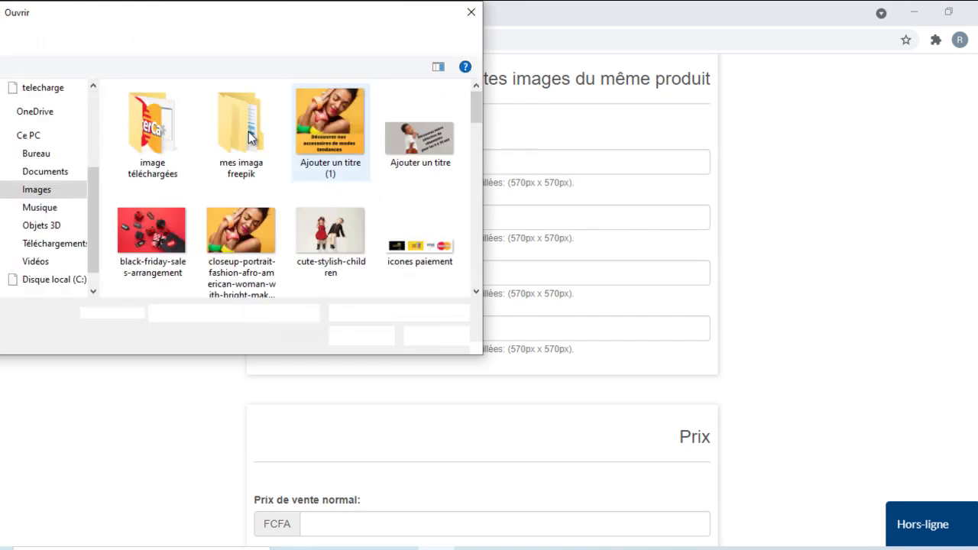
scroll(252, 138, "down", 5)
scroll(245, 122, "up", 4)
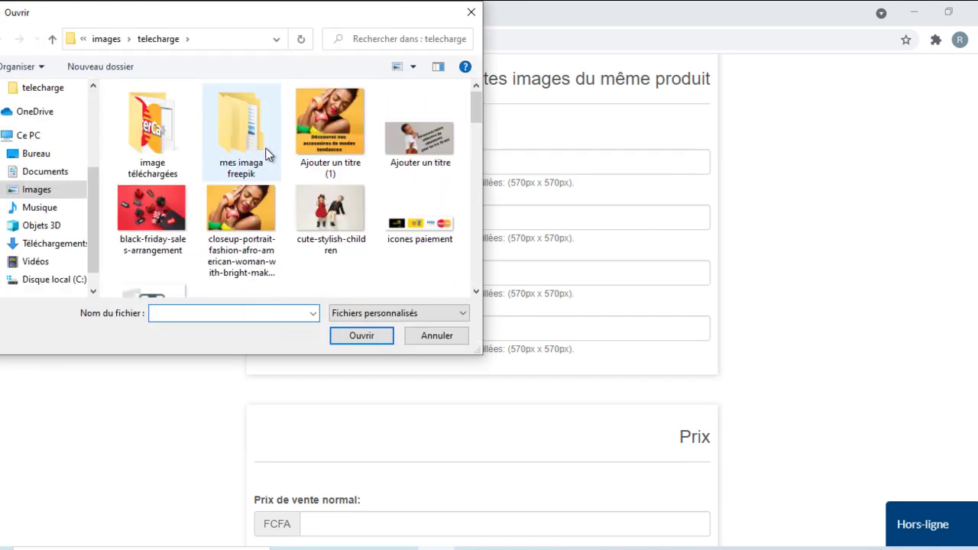
left_click(108, 39)
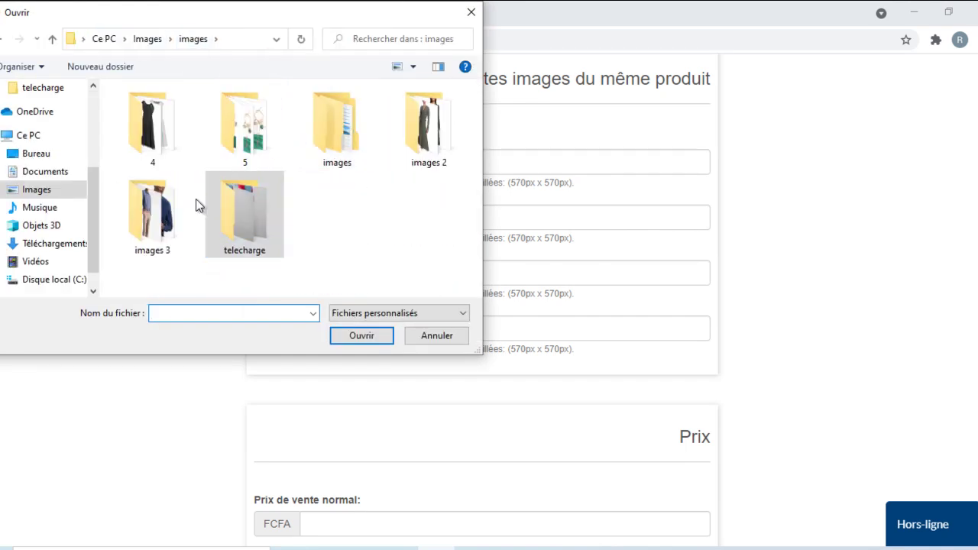
double_click(414, 133)
scroll(359, 161, "down", 1)
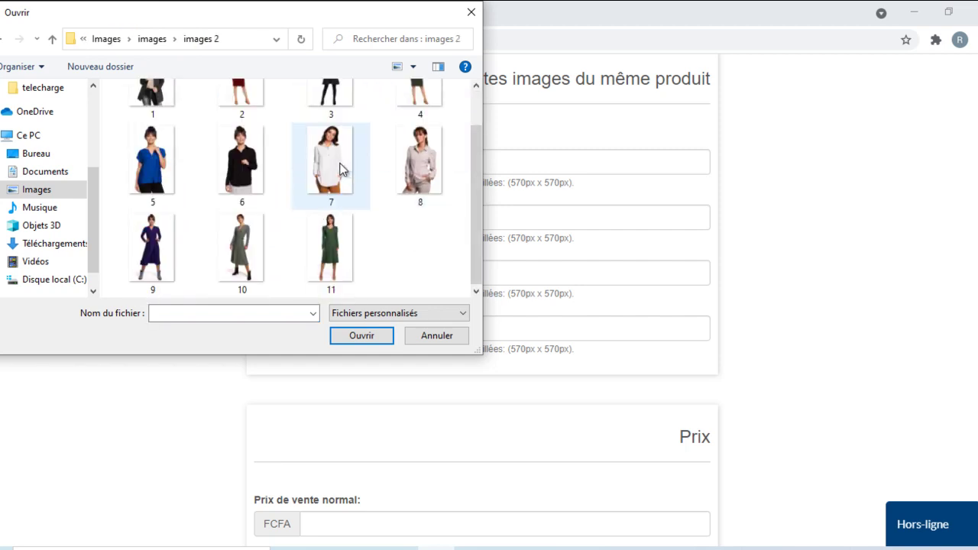
left_click(172, 41)
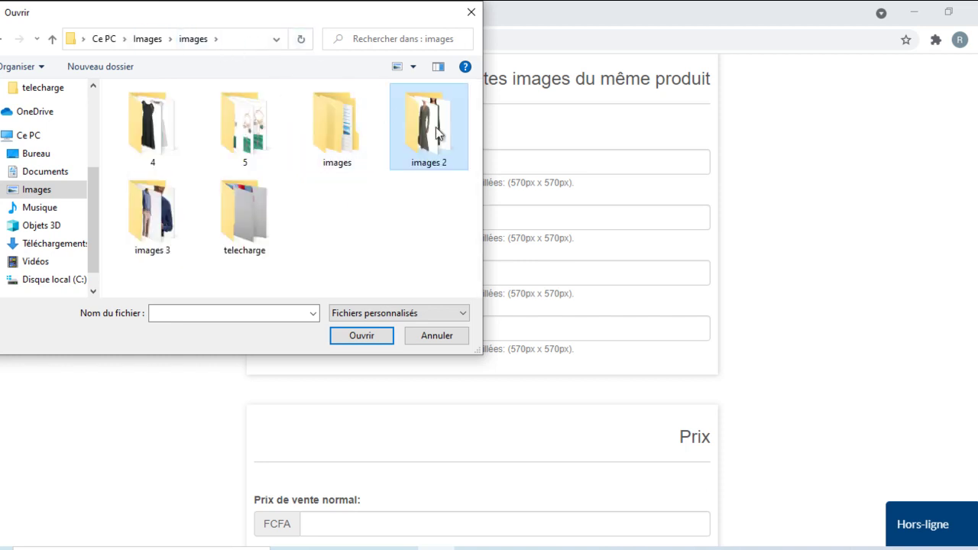
key("Return")
double_click(125, 92)
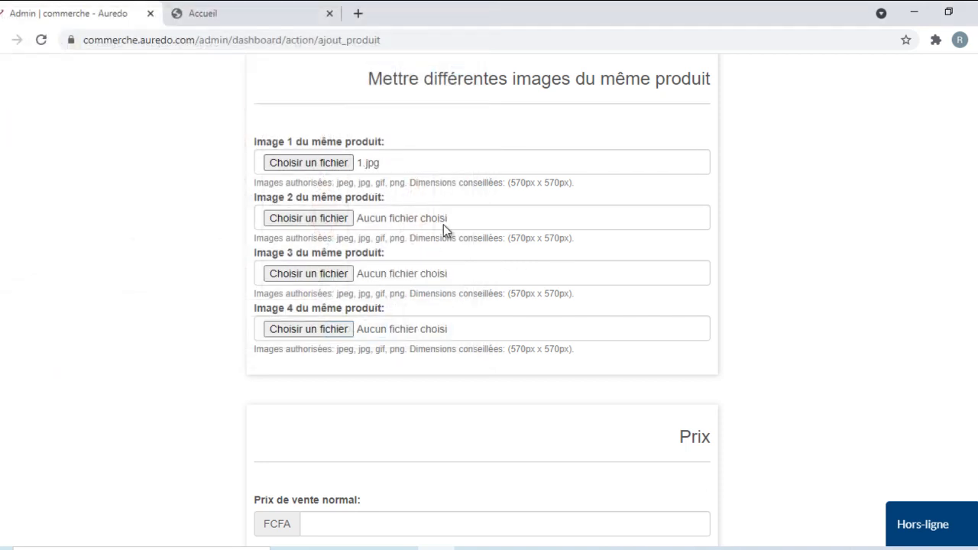
- Set the product's normal selling price to 30000 FCFA
scroll(386, 222, "down", 4)
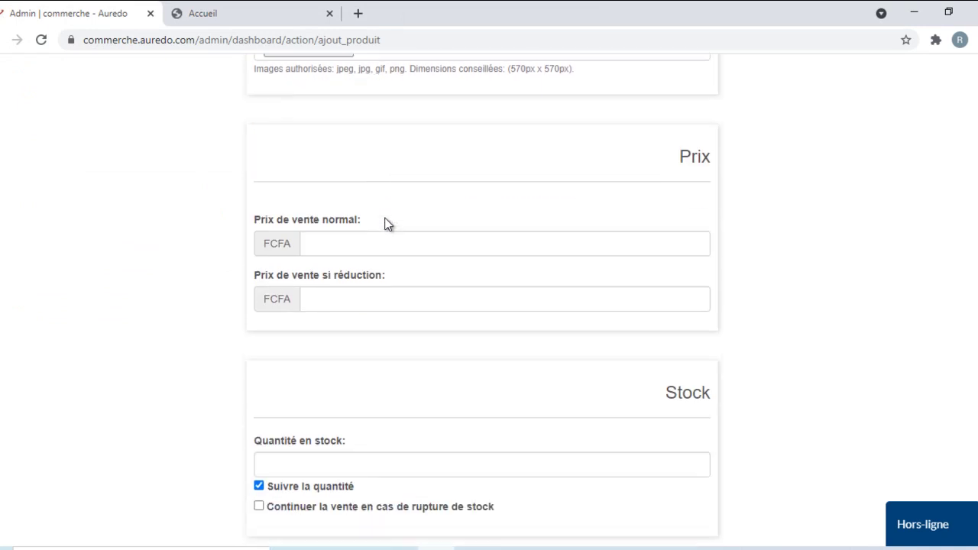
left_click(354, 223)
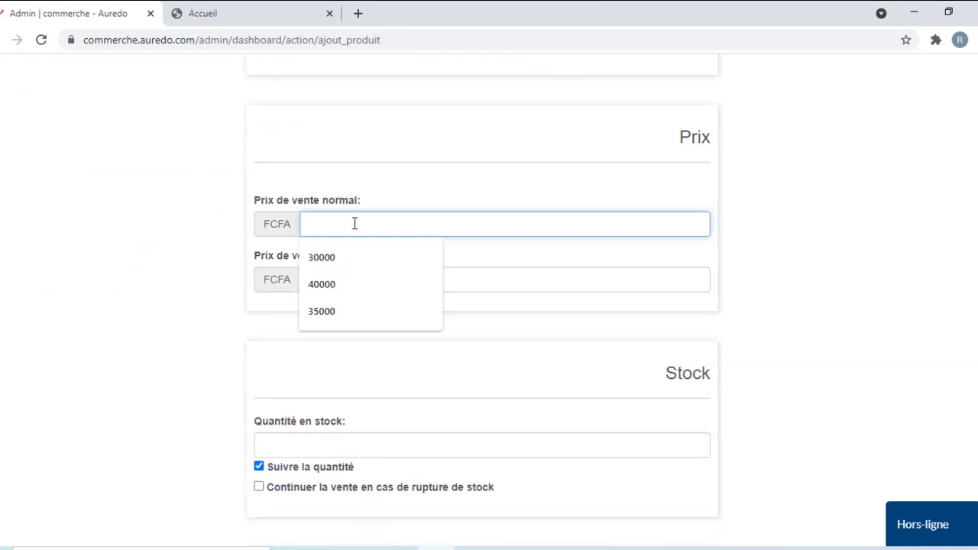
type("30000")
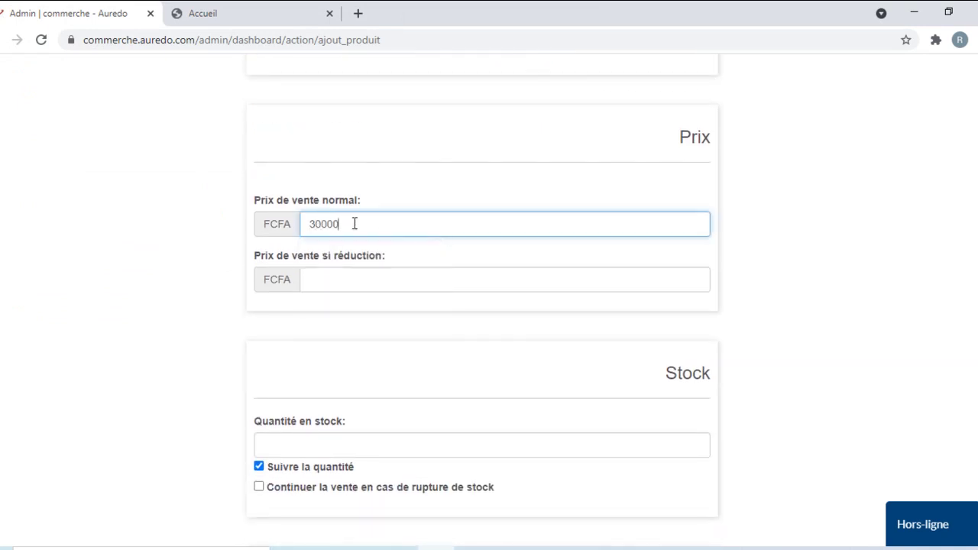
- Set the product's discounted selling price to 28000 FCFA and its stock quantity to 10
left_click(332, 279)
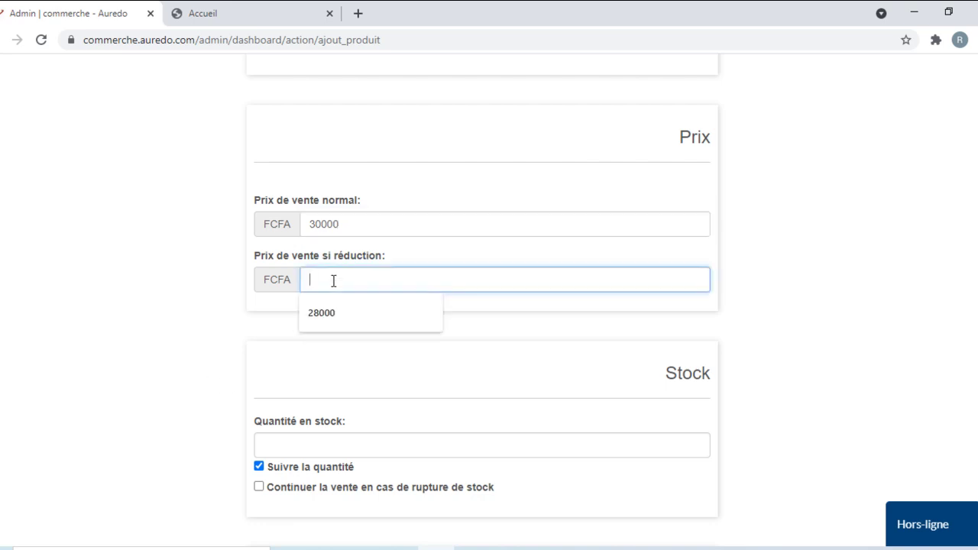
type("28000")
left_click(362, 373)
scroll(375, 382, "down", 3)
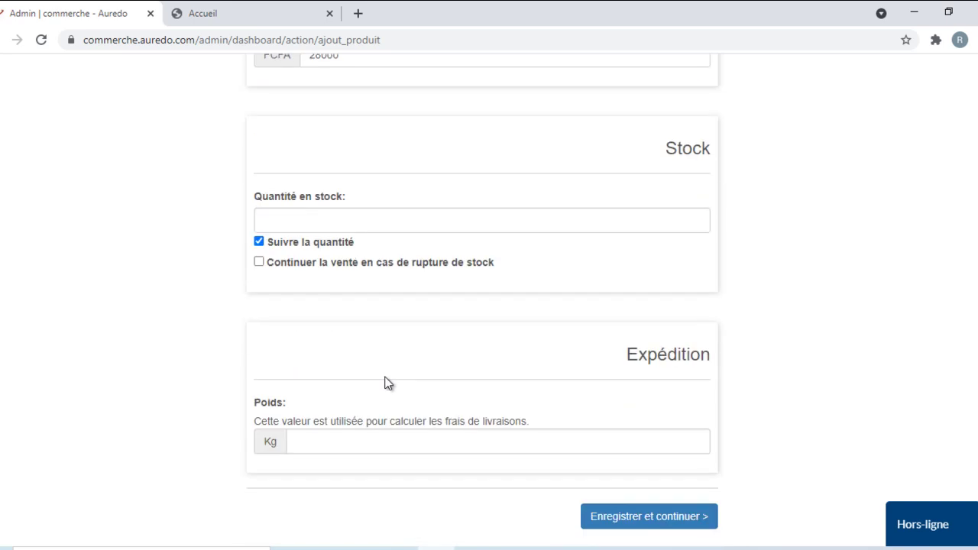
left_click(397, 228)
type("10")
- Set the product's shipping weight to 0.3 kg, then save the product and continue
scroll(382, 279, "down", 2)
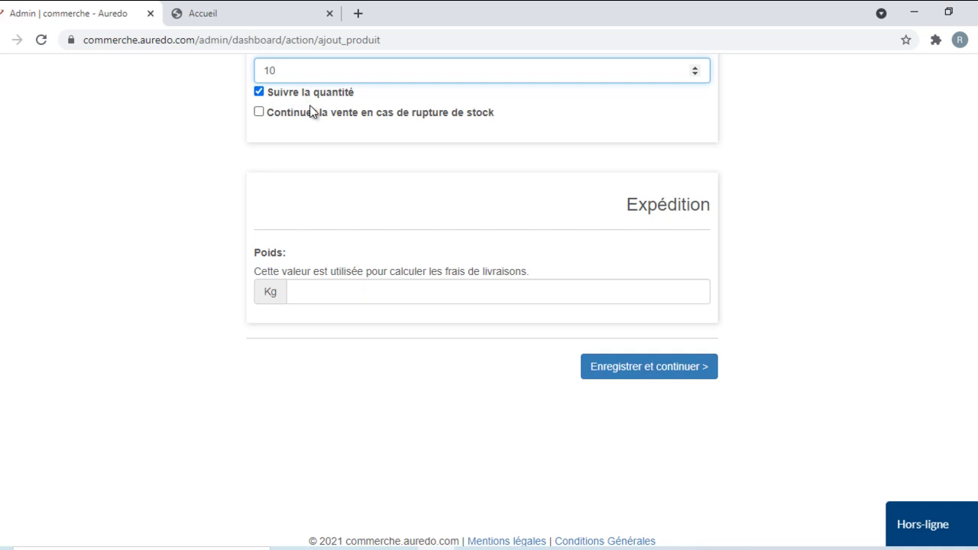
scroll(319, 252, "down", 1)
left_click(330, 269)
type("0.3")
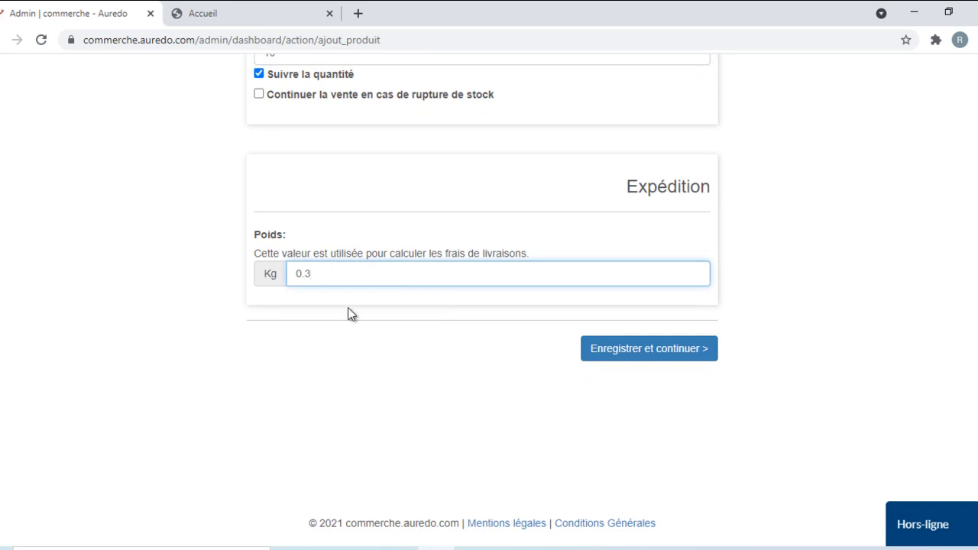
left_click(622, 353)
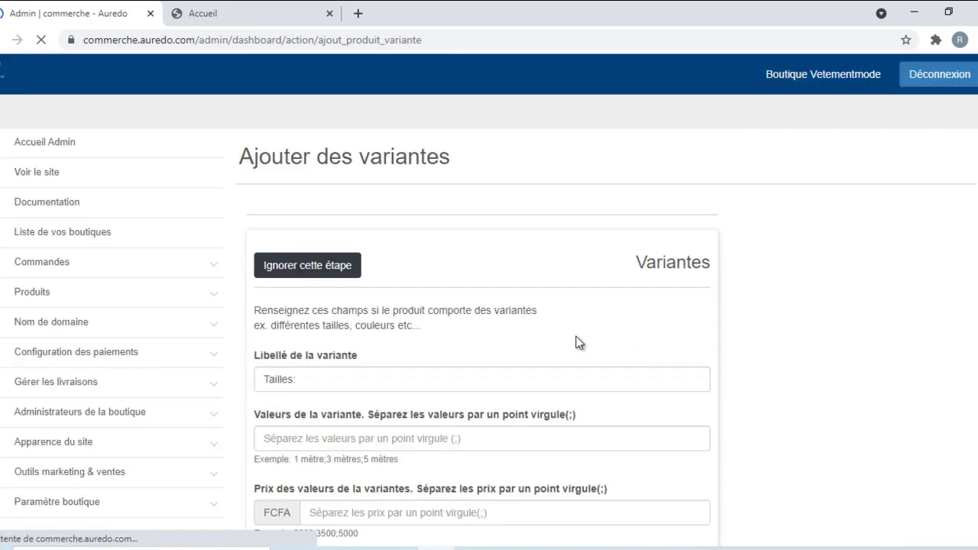
- Look over the variants form and skip adding variants for this product
scroll(458, 309, "down", 1)
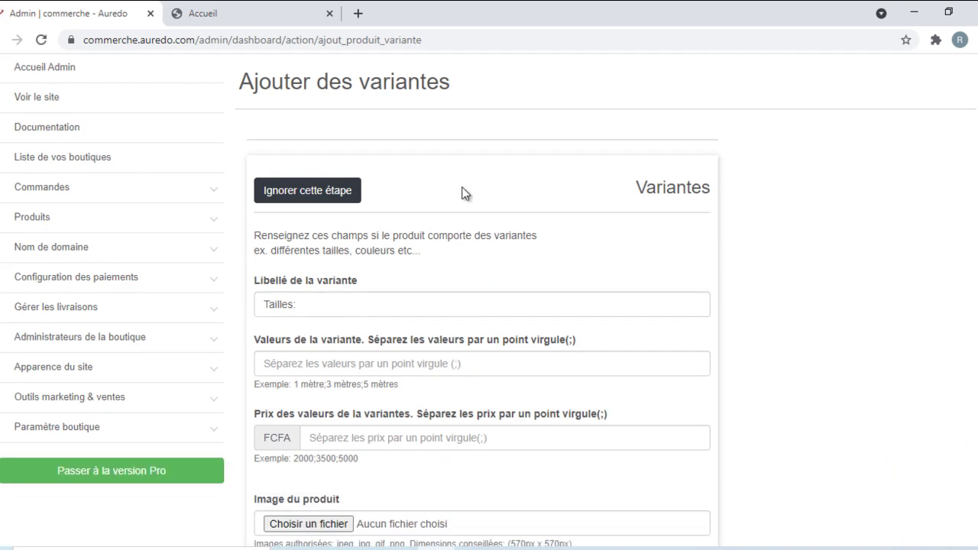
scroll(451, 306, "down", 1)
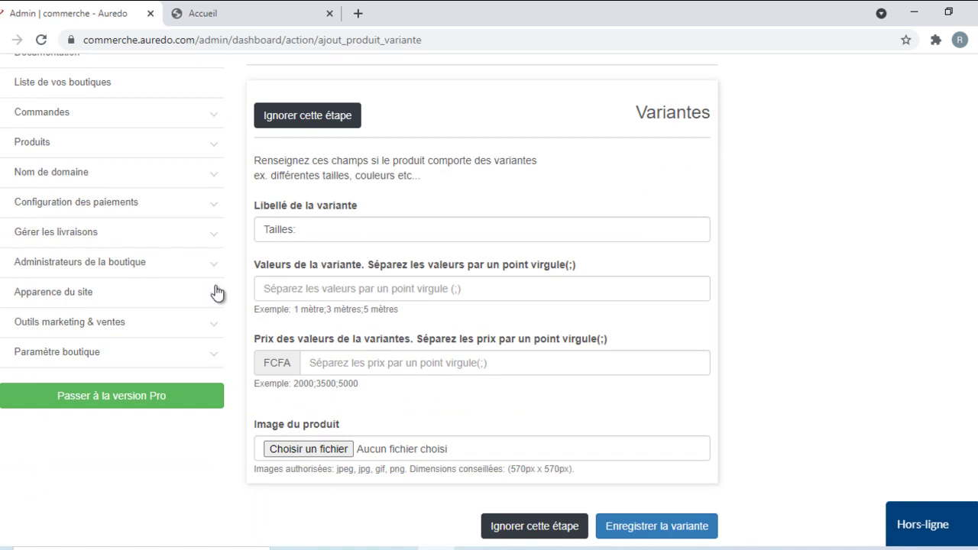
left_click(320, 118)
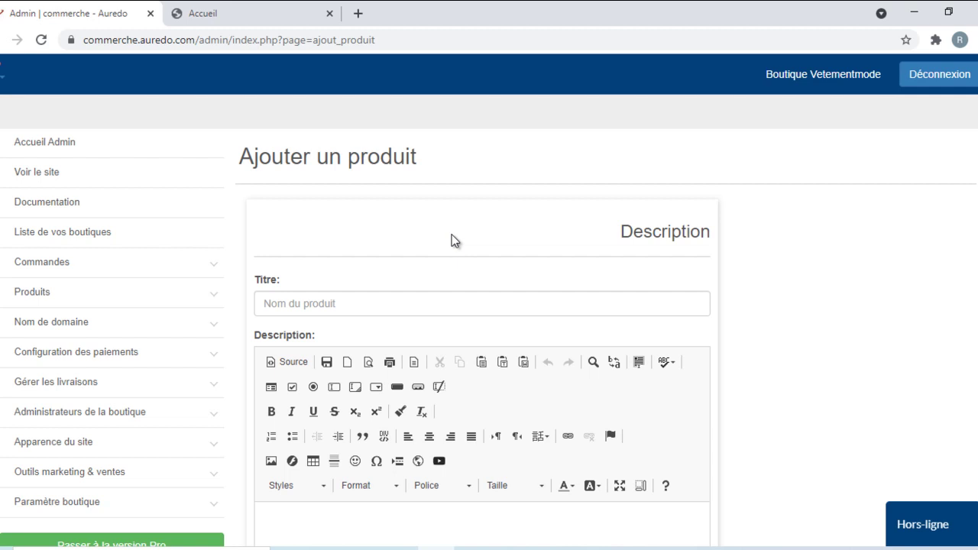
- Title the new product "Jolie robe rouge"
scroll(463, 235, "down", 2)
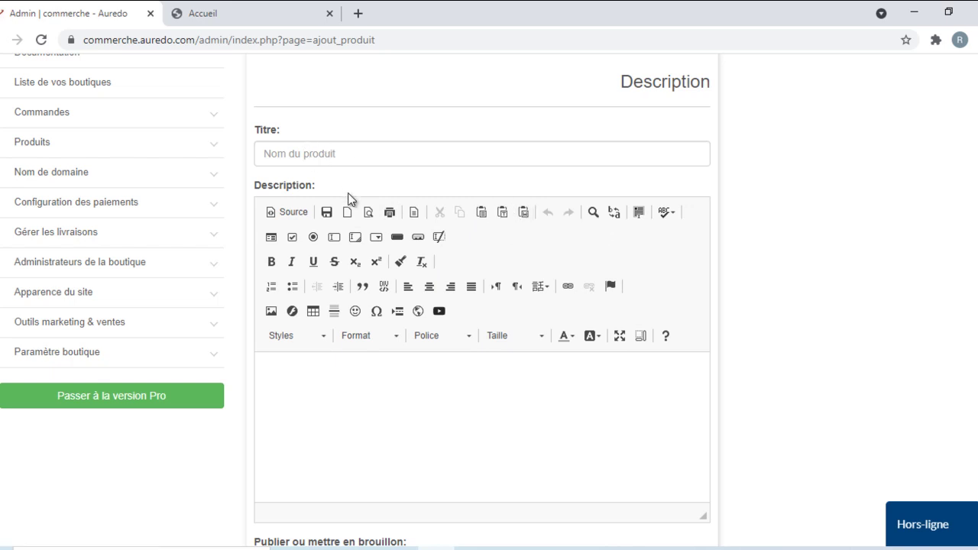
left_click(330, 154)
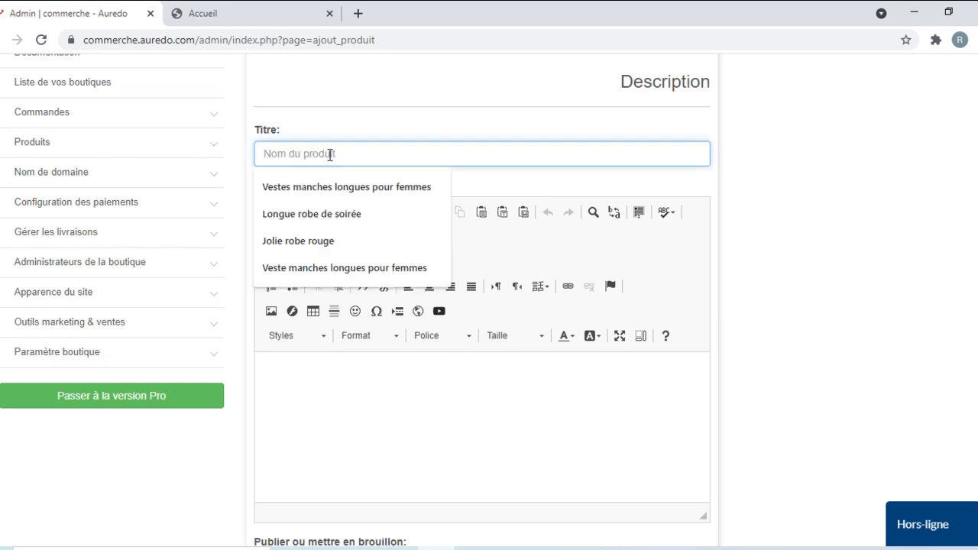
type("Jolie")
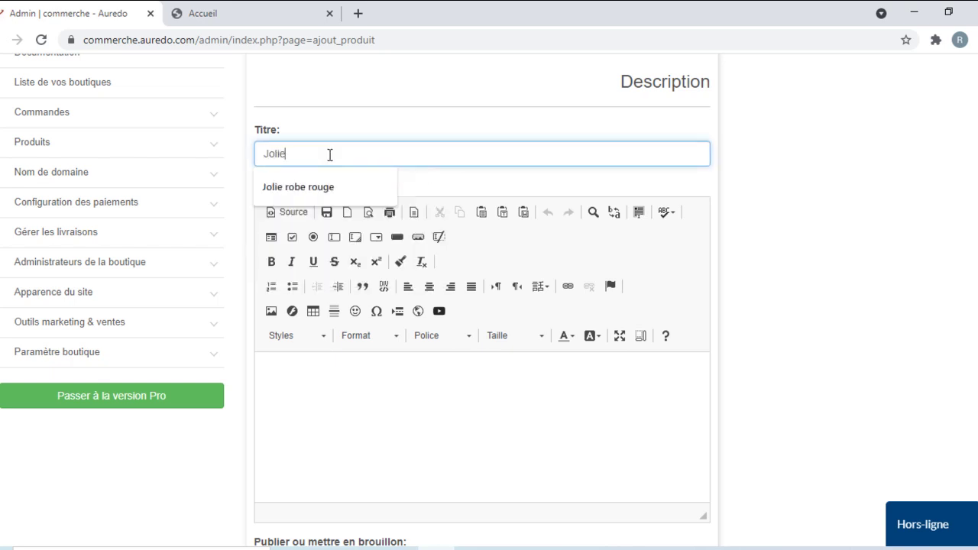
type(" Robe ro")
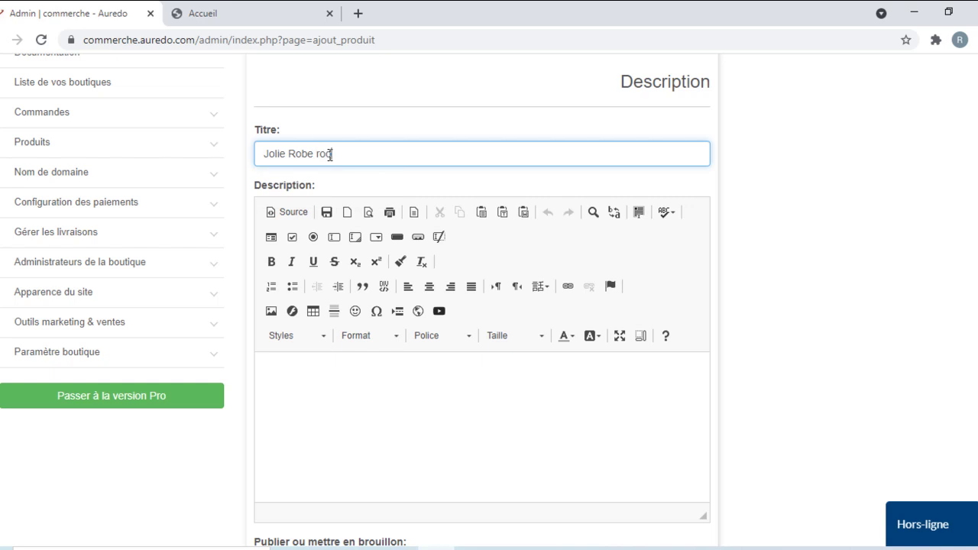
type("uge")
key("BackSpace")
key("BackSpace")
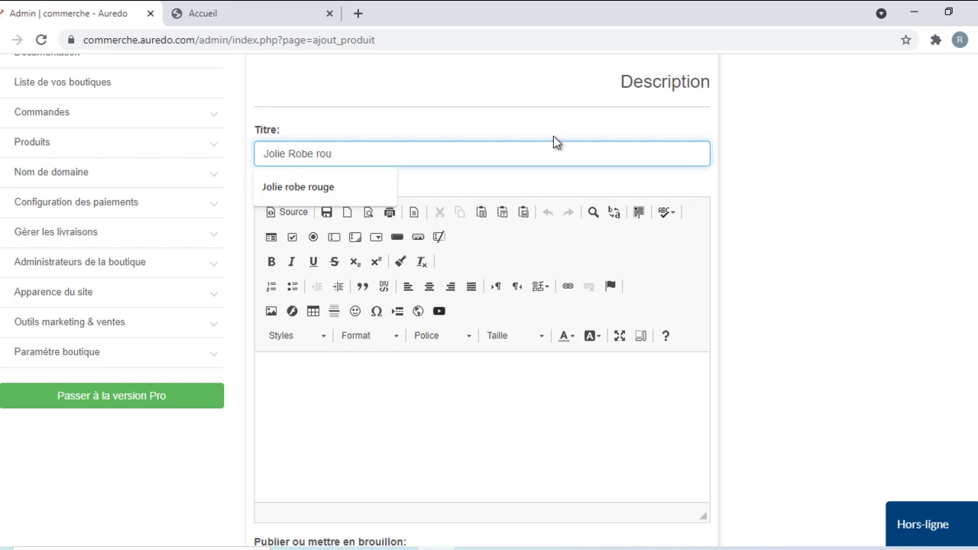
type("ge")
left_click(357, 403)
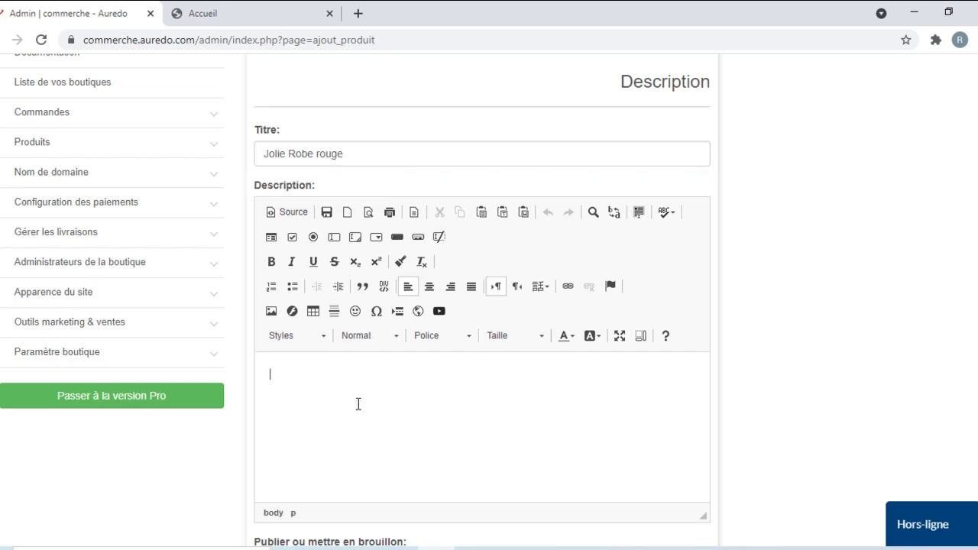
left_click(298, 156)
double_click(298, 155)
type("robe")
- Write the product description "Belle robe rouge pour vous sortie en soirée"
left_click(333, 383)
type("Belle")
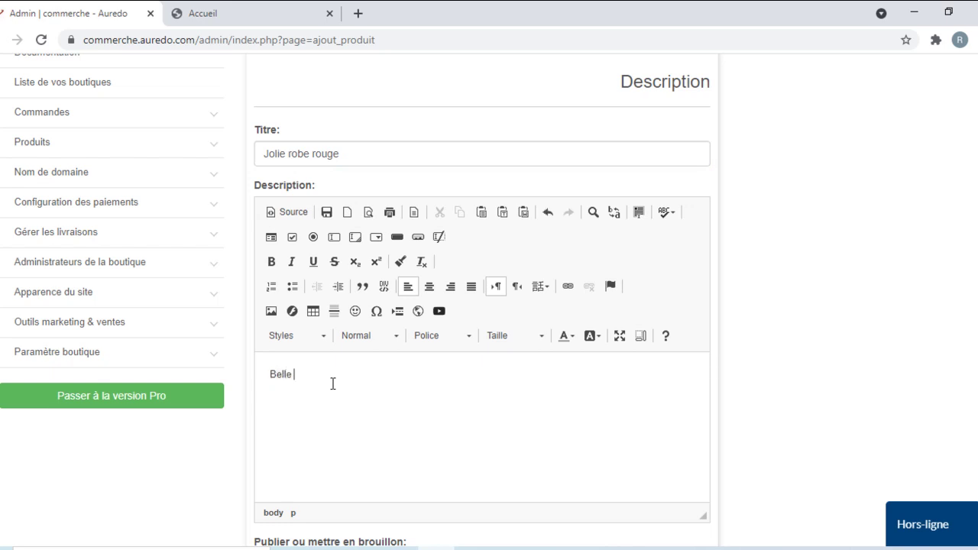
type(" roge")
key("BackSpace")
key("BackSpace")
type("be r")
type("uge pour vous sortie en soirée")
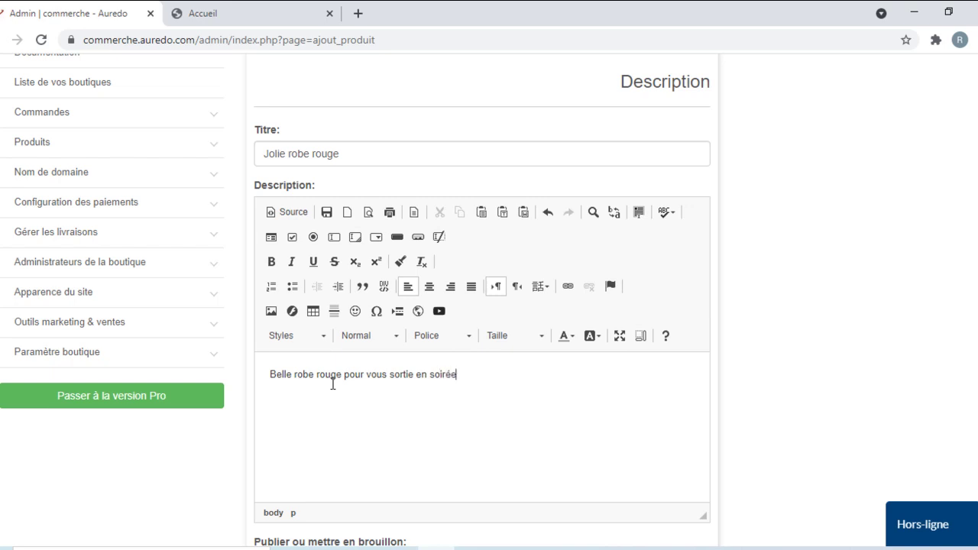
- Correct the product description's wording to "Belle robe rouge pour vos sorties en soirée"
triple_click(419, 375)
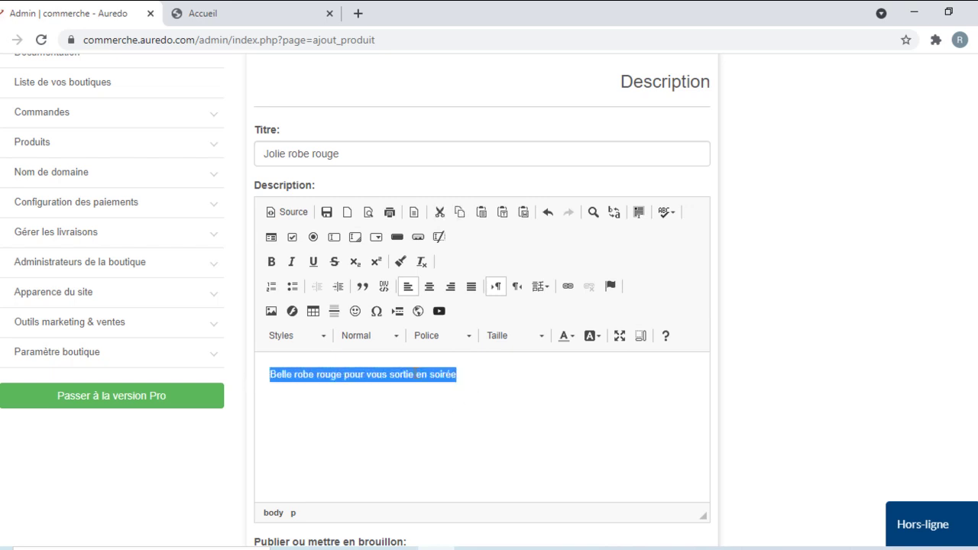
left_click(415, 373)
type("s")
left_click(387, 374)
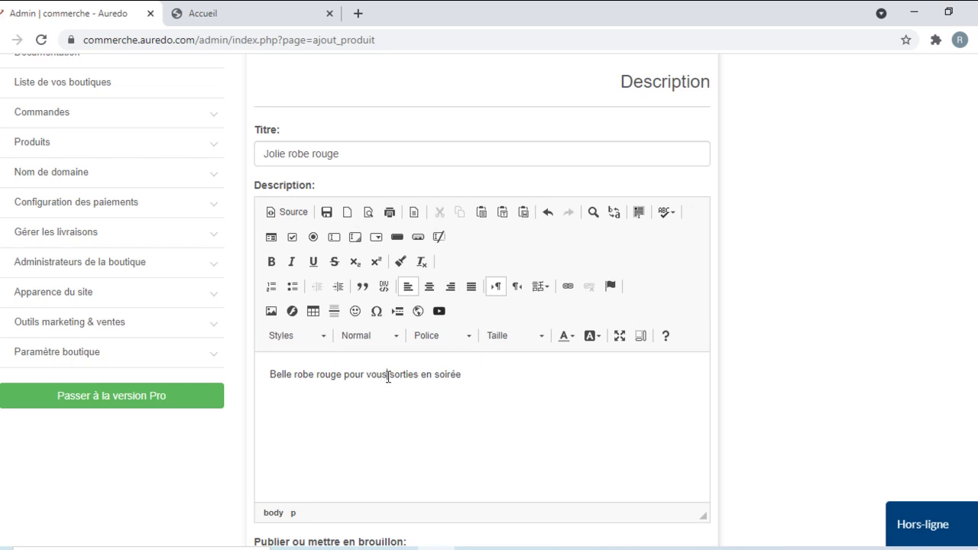
key("BackSpace")
key("BackSpace")
type("s")
left_click(442, 393)
type("s")
scroll(375, 428, "down", 2)
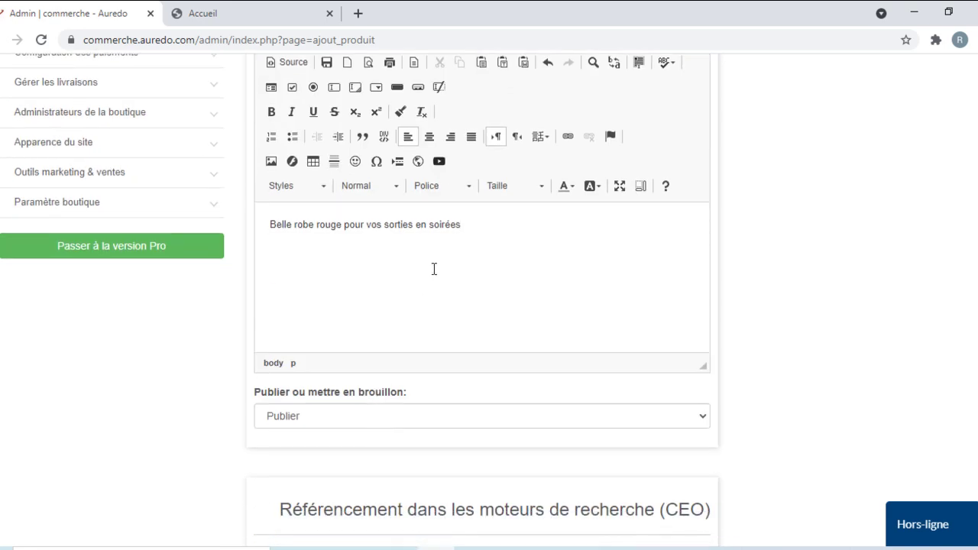
- Set the whole description text to font size 18 with left alignment
triple_click(368, 225)
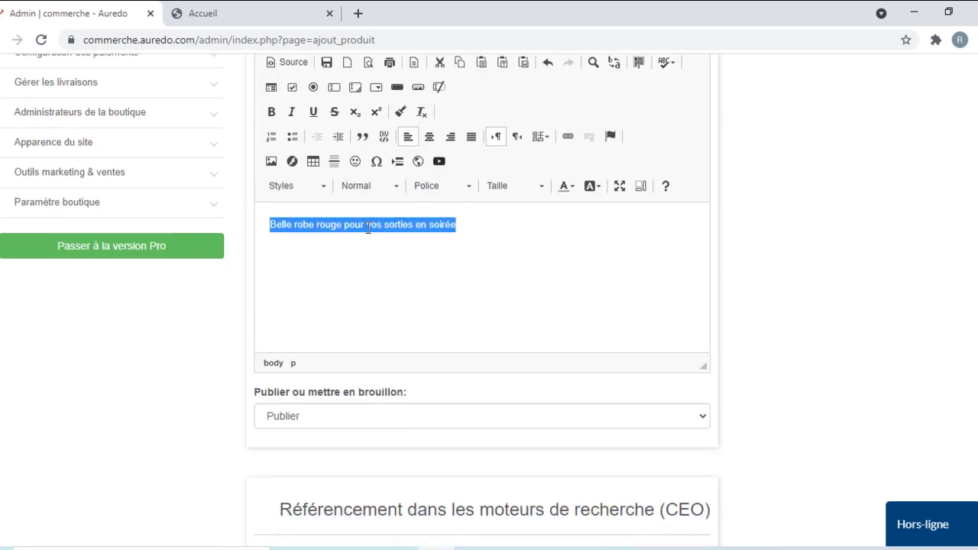
left_click(430, 137)
left_click(408, 136)
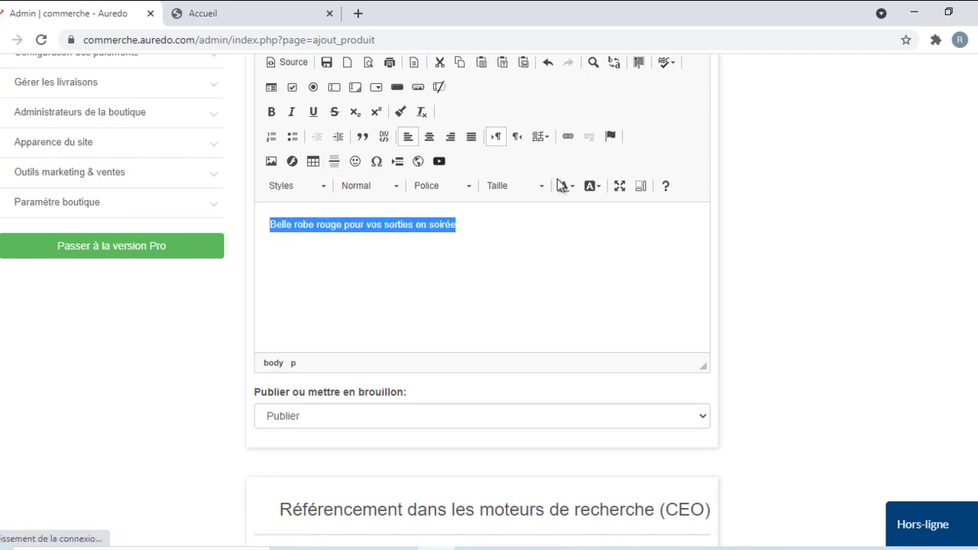
left_click(511, 187)
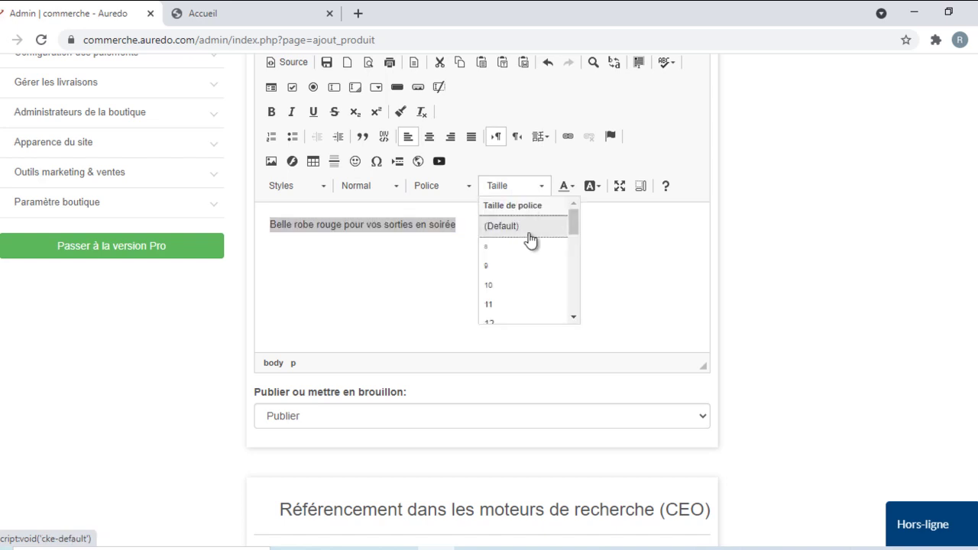
scroll(506, 286, "down", 2)
left_click(509, 315)
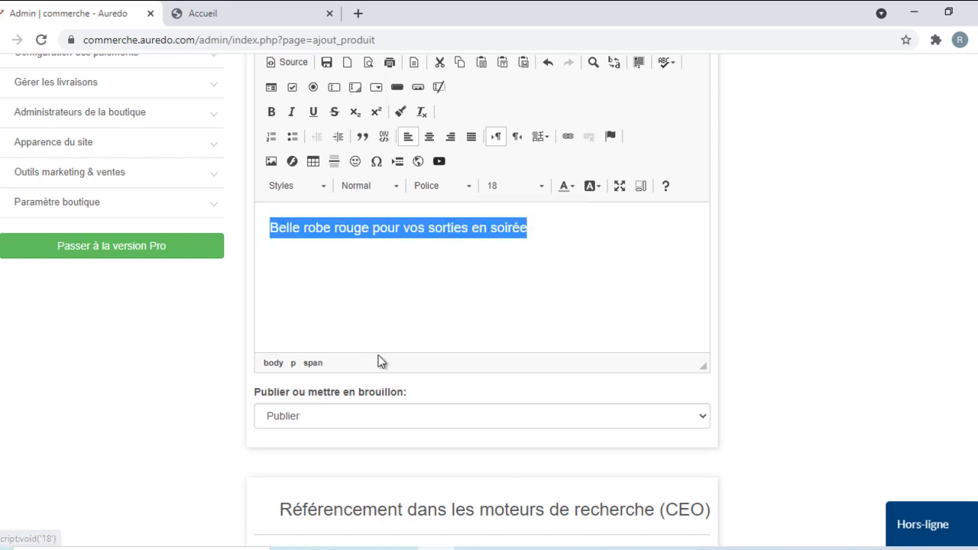
- Fill the referencing title with the previously used entry "Achat de Jolie veste manches longues pour femmes Cotonou Bénin"
scroll(291, 191, "down", 3)
scroll(324, 230, "down", 3)
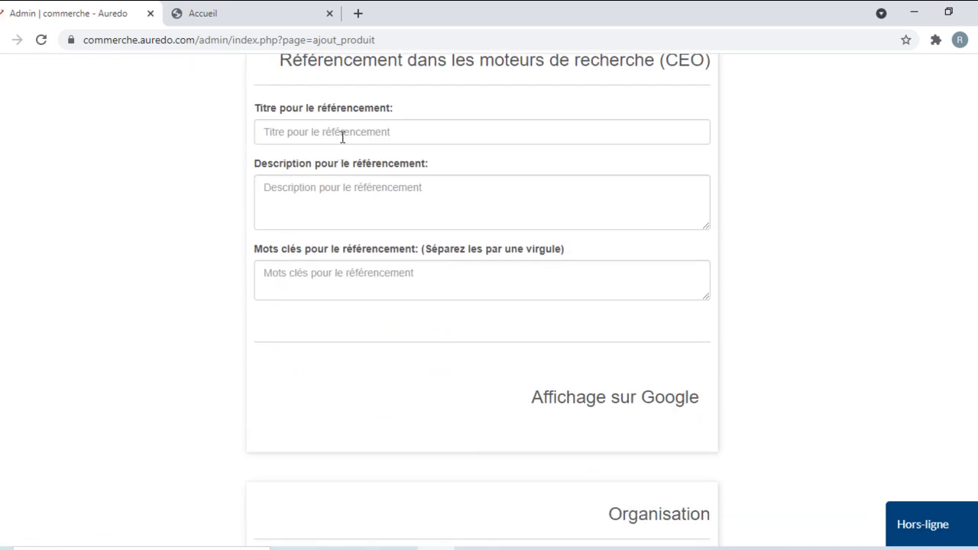
left_click(344, 129)
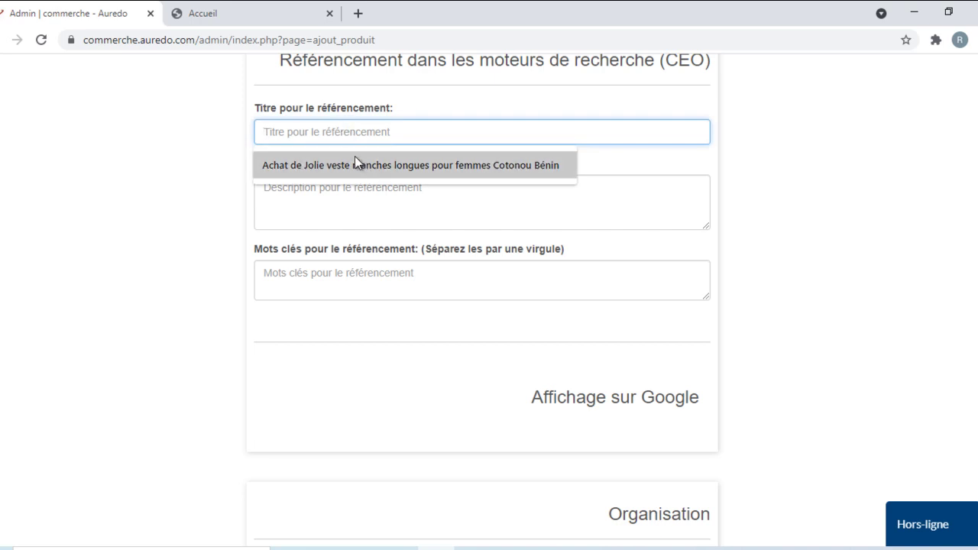
left_click(355, 160)
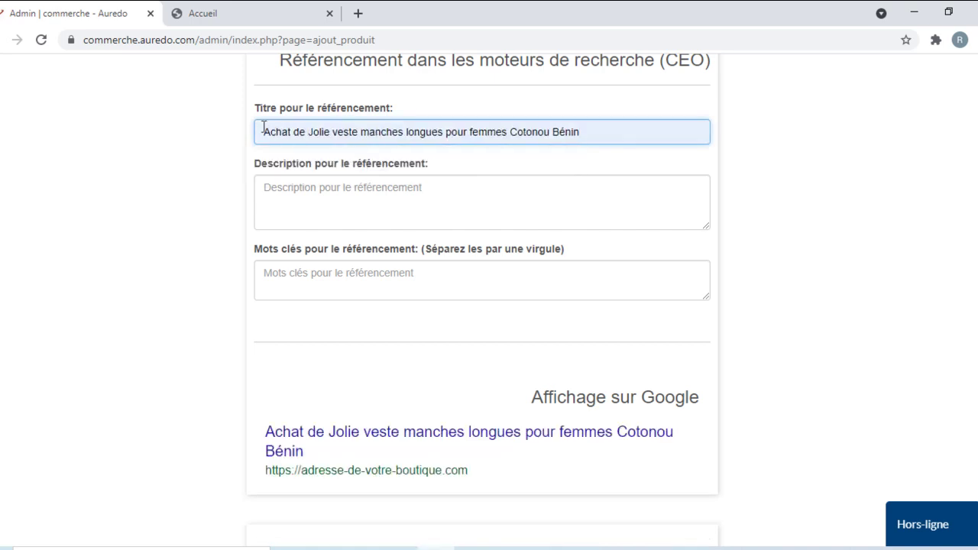
- Replace "veste manches" with "robes" in the referencing title to read "Achat de Jolie robes longues pour femmes Cotonou Bénin"
double_click(339, 131)
type("robe")
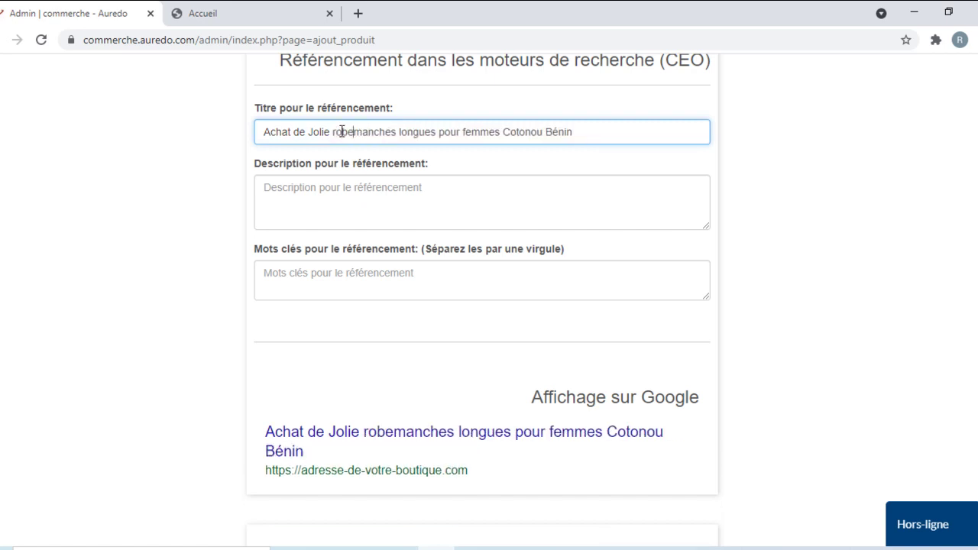
key("BackSpace")
type("s")
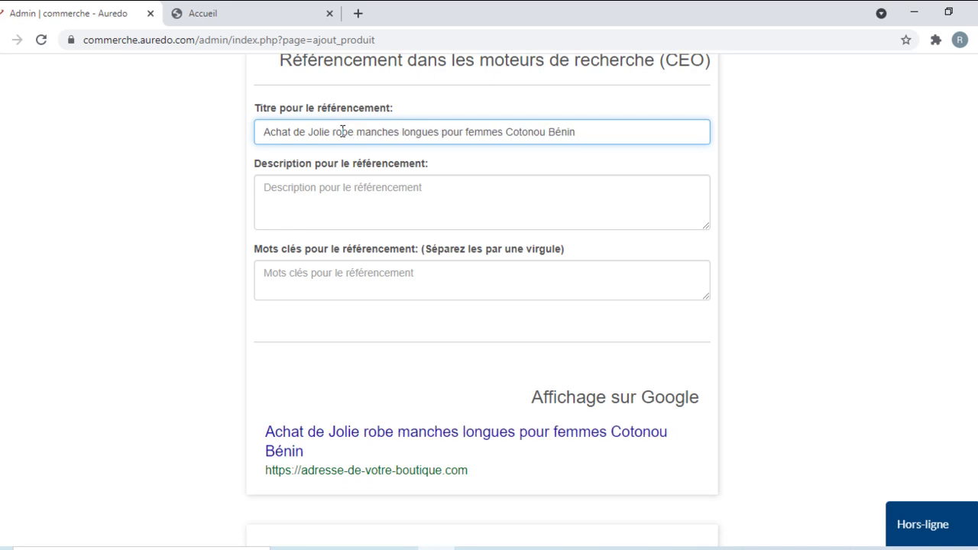
key("Delete")
key("Delete")
key("Delete")
key("Delete")
key("Delete")
key("Delete")
key("Delete")
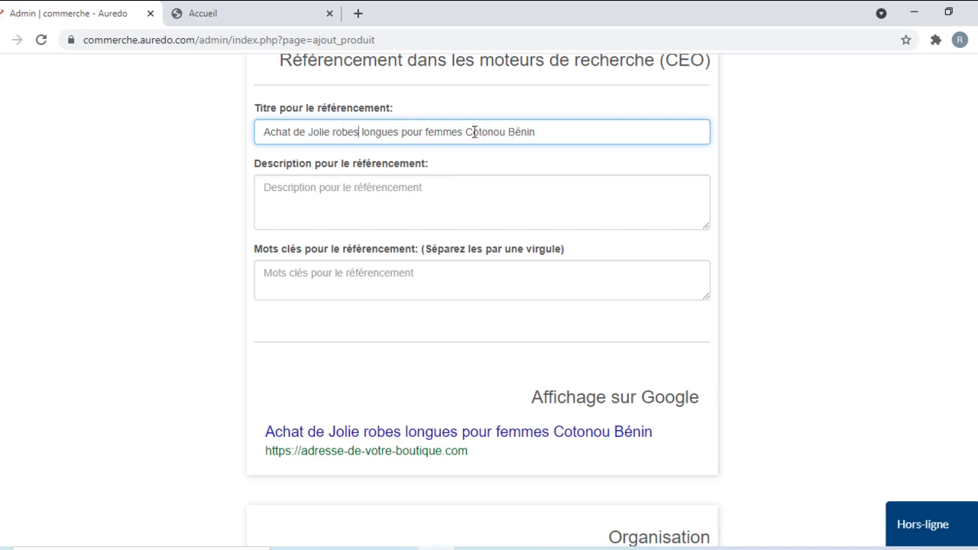
- Enter the referencing description "Robe longues pour femmes à Cotonou"
left_click(325, 187)
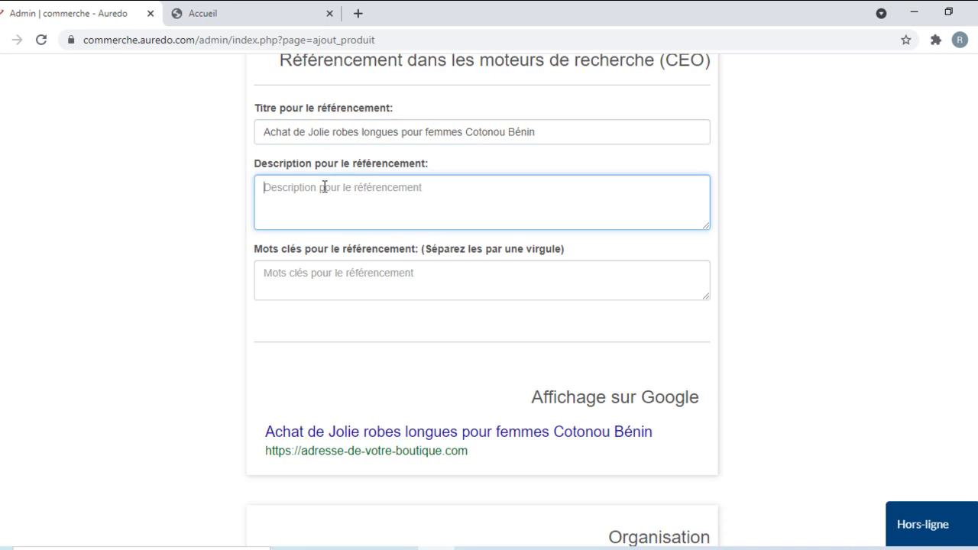
type("Roble")
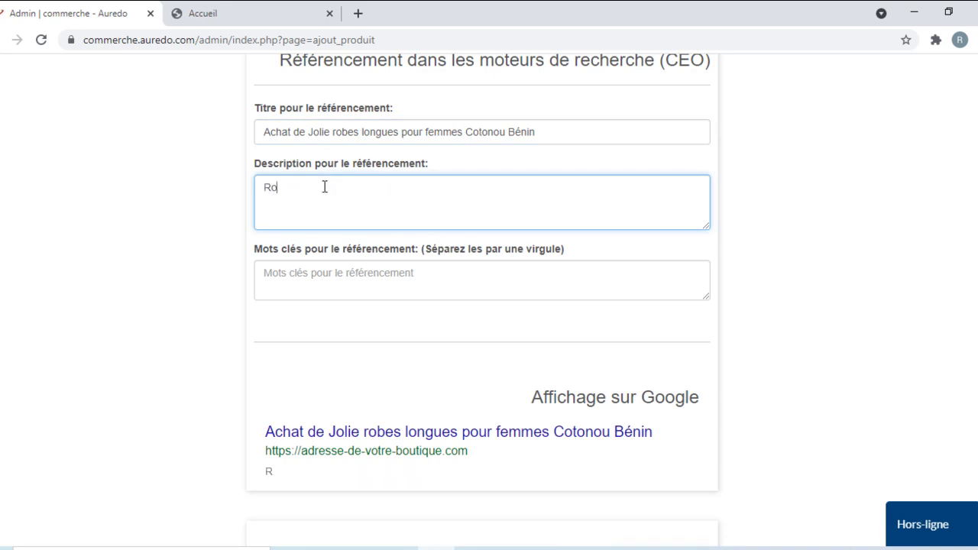
key("BackSpace")
key("BackSpace")
key("BackSpace")
type("e longue s po")
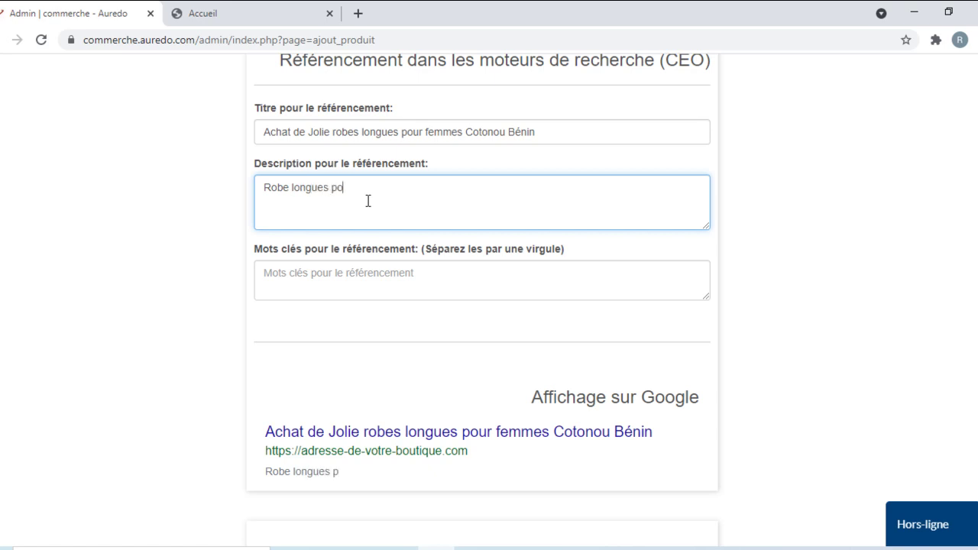
type("ur femmes à Cotonou")
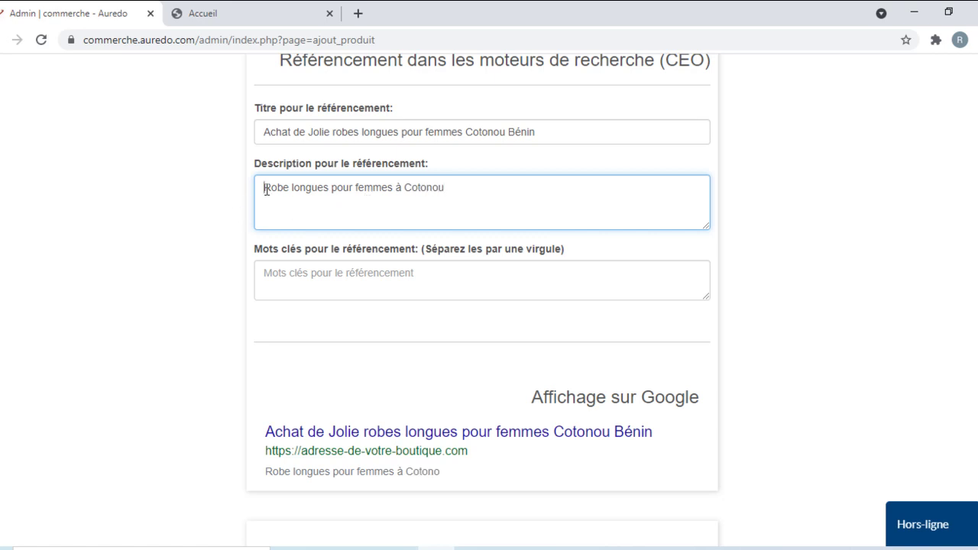
- Reword the start of the referencing description to read "vente de robes longues pour femmes à Cotonou"
type("vente de")
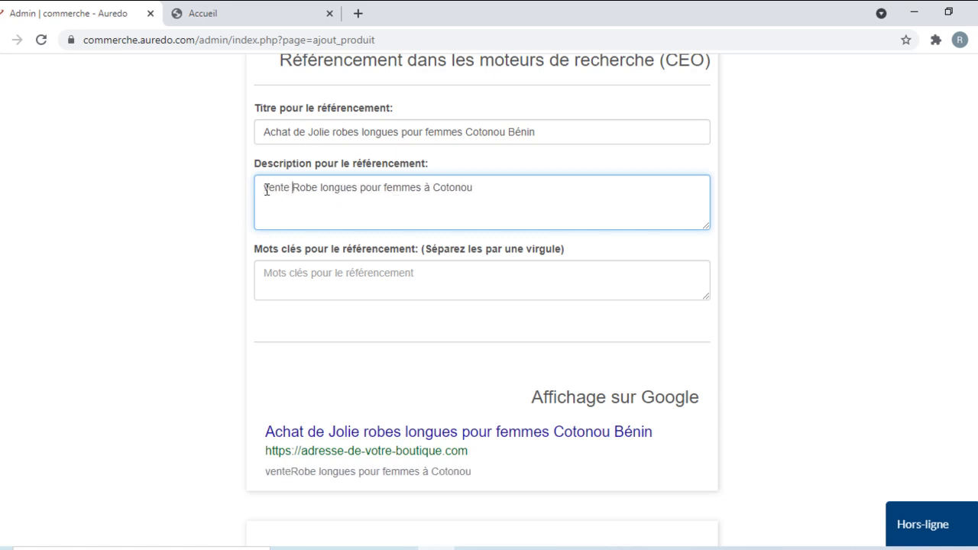
key("Delete")
type("robed")
key("BackSpace")
type("s")
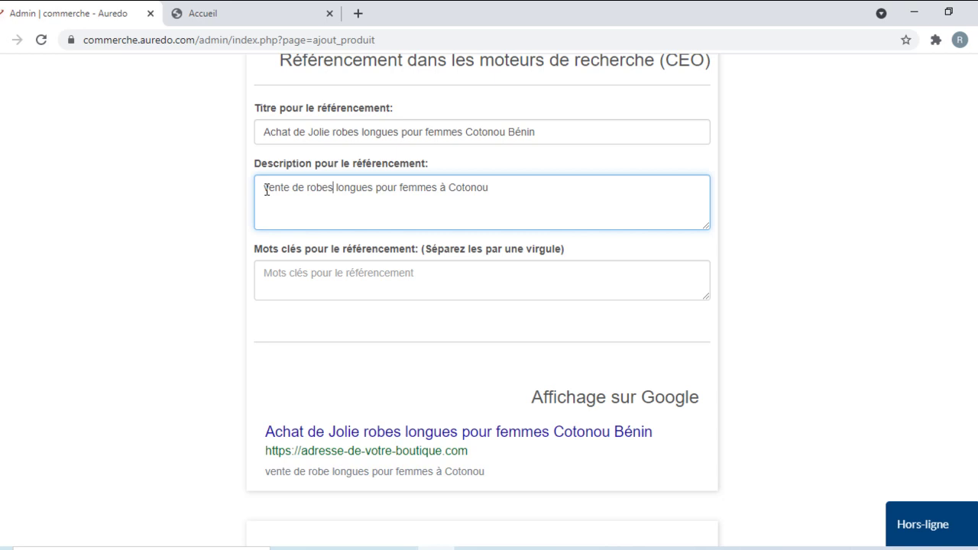
- Enter the referencing keywords "robes, vêtements, cotonou" for the dress
left_click(300, 275)
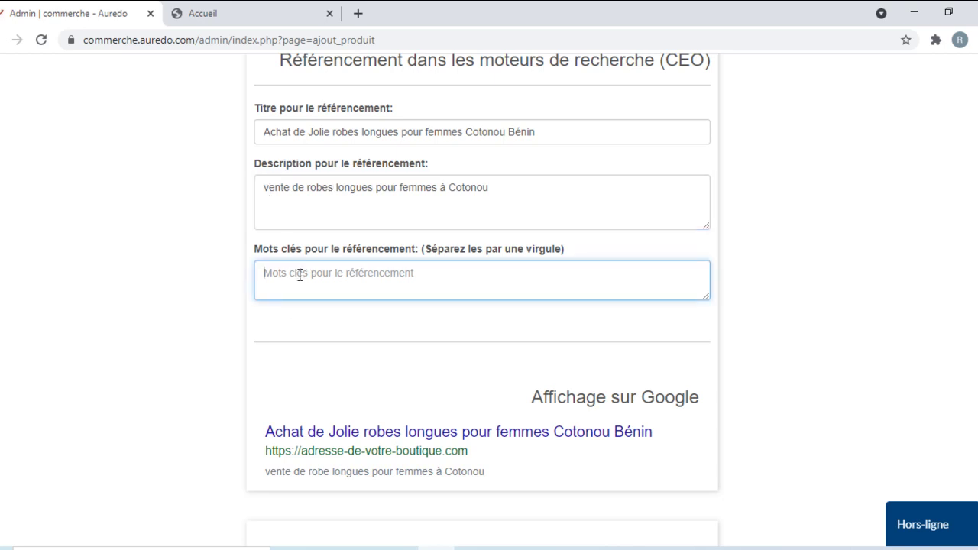
type("r")
type("oble")
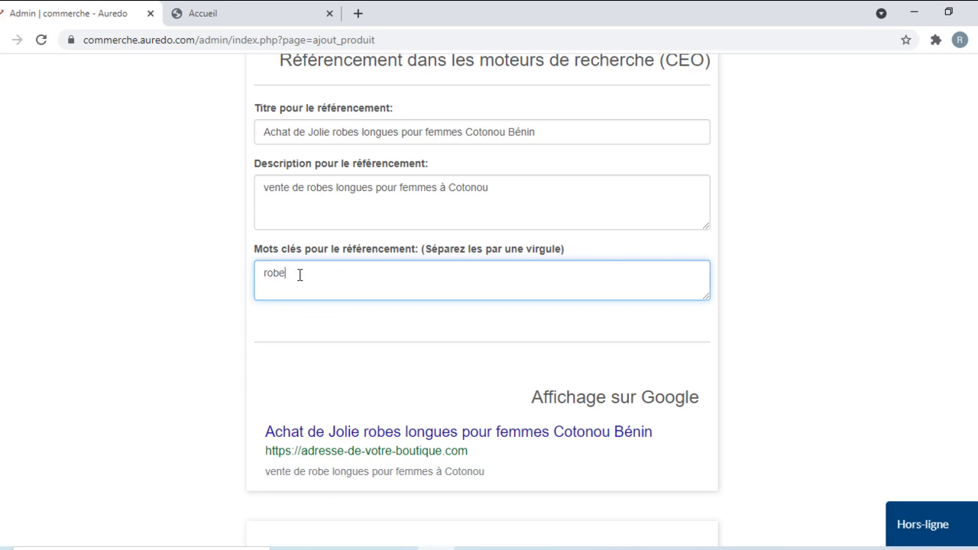
type("s")
type("ve")
type("êtemeb")
type("nts")
type(", cotonou")
- Assign the dress to the category "Vêtements pour femmes"
scroll(482, 272, "down", 4)
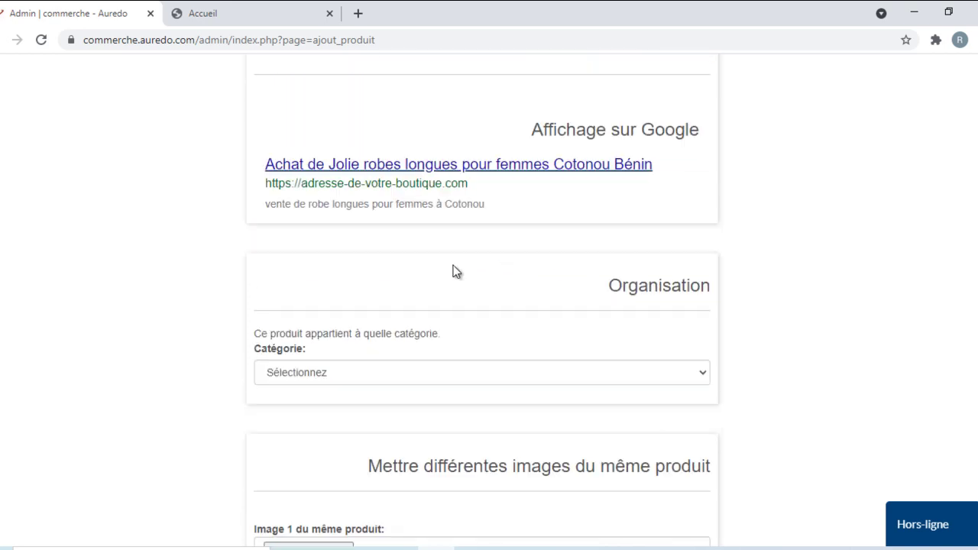
left_click(326, 346)
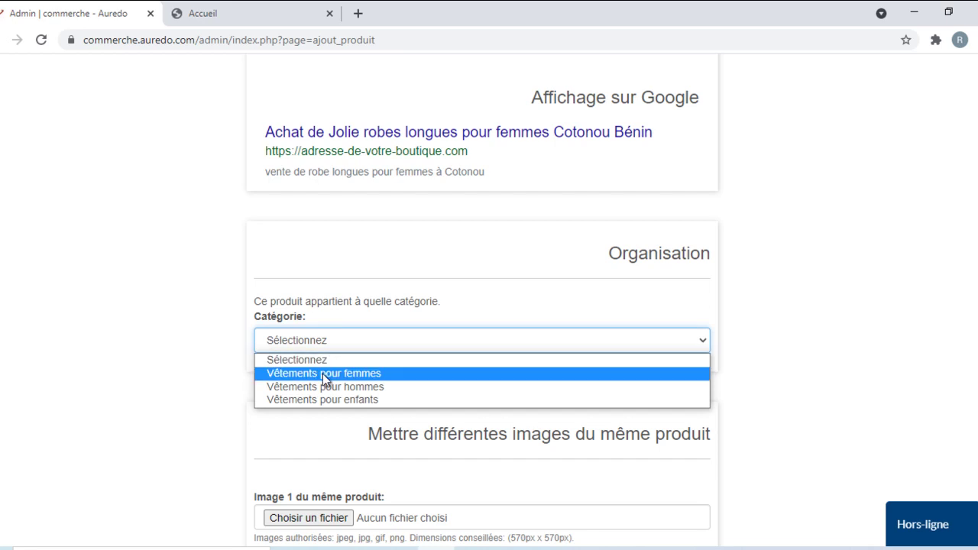
left_click(322, 374)
- Choose the red dress picture 2.jpg as image 1 of the product
scroll(345, 341, "down", 4)
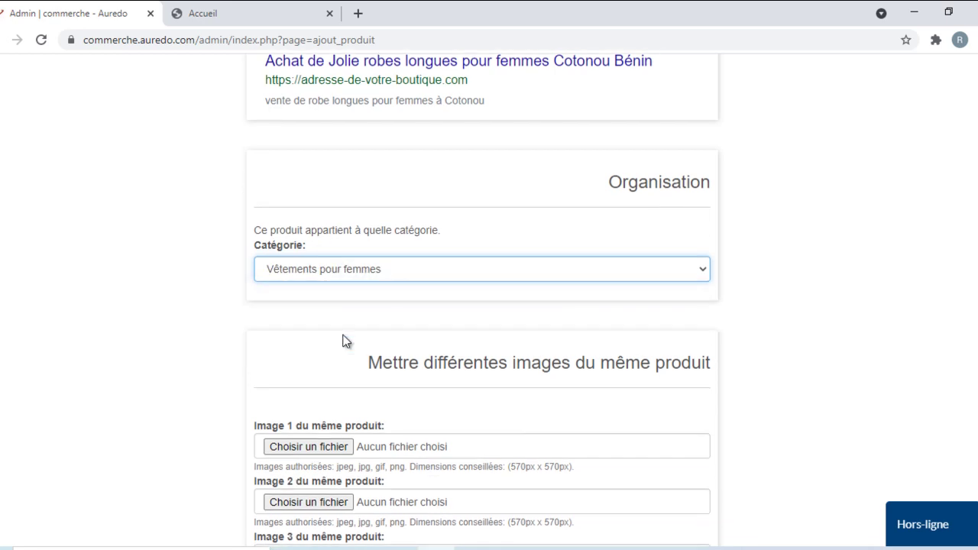
left_click(334, 221)
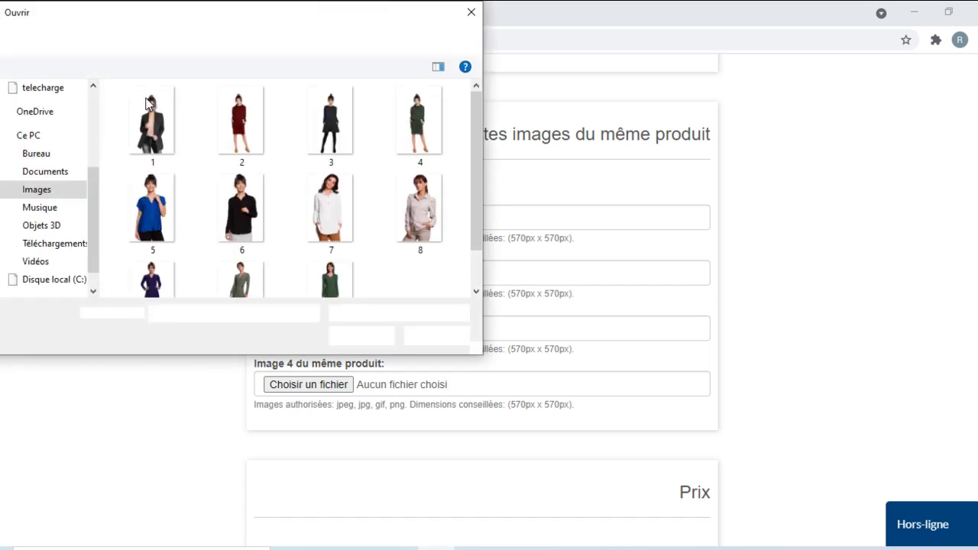
left_click(241, 126)
double_click(245, 127)
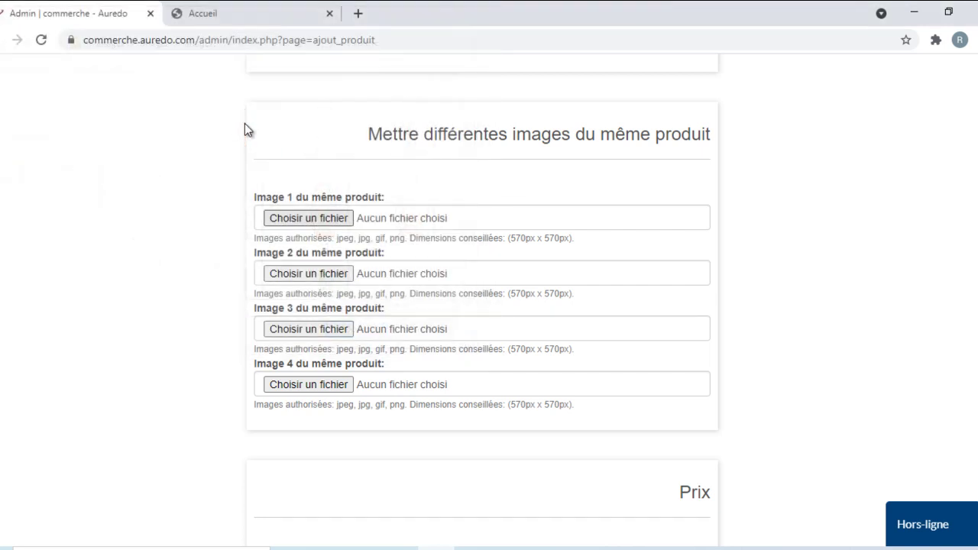
scroll(345, 291, "down", 2)
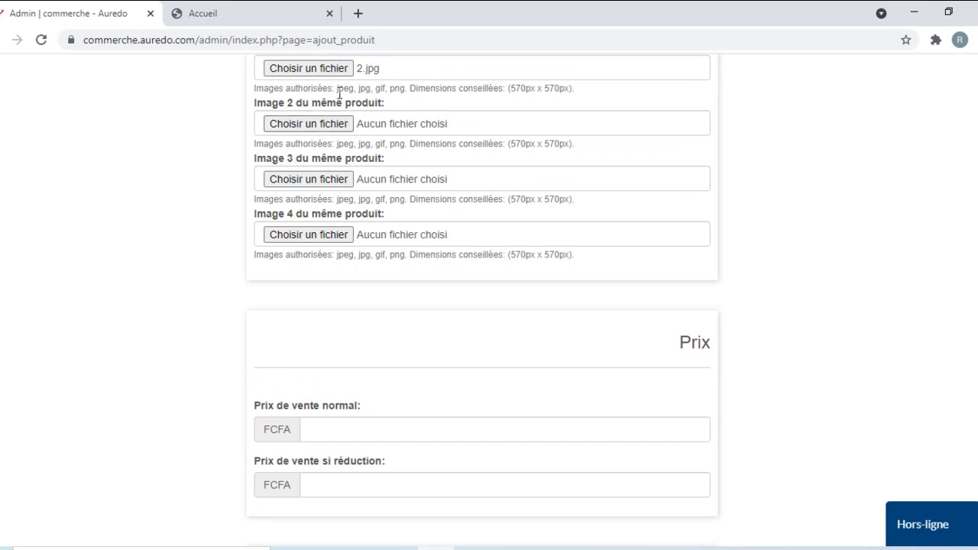
scroll(324, 109, "up", 3)
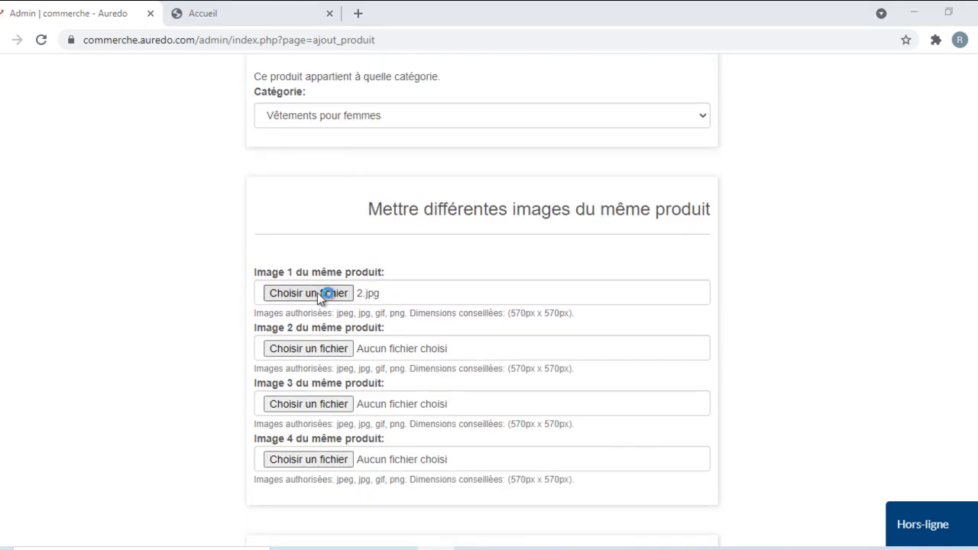
left_click(316, 294)
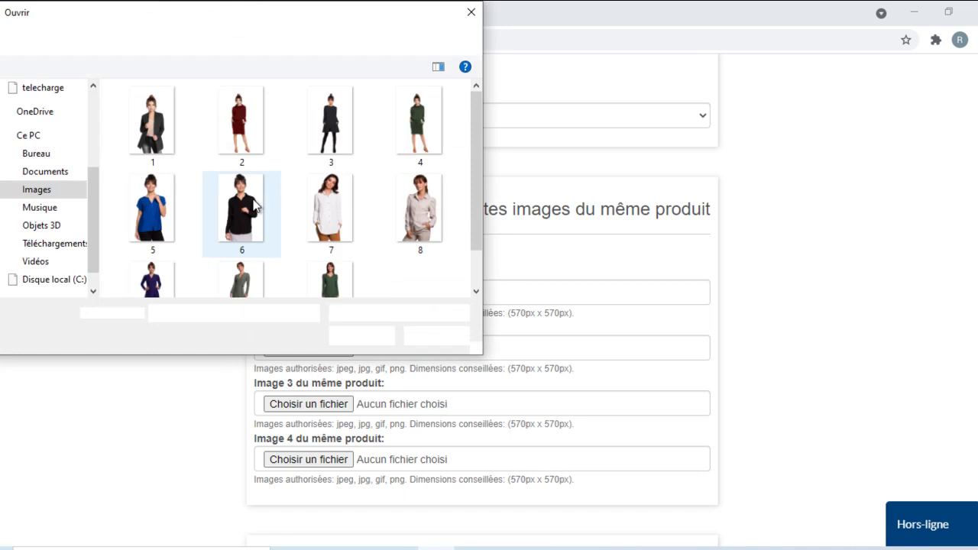
double_click(250, 145)
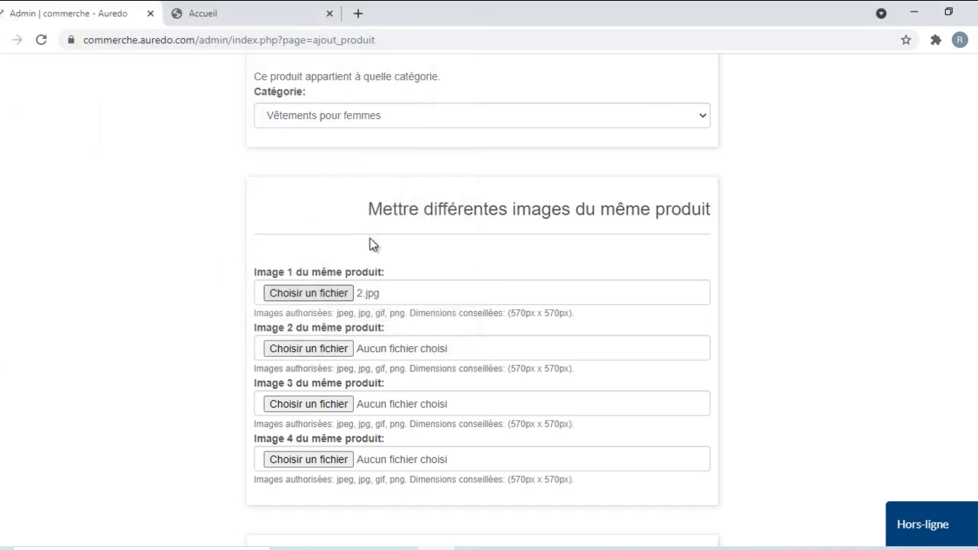
- Remove "longues" from the referencing title to read "Achat de Jolie robes pour femmes Cotonou Bénin"
scroll(367, 241, "down", 5)
scroll(400, 283, "up", 15)
scroll(400, 284, "up", 2)
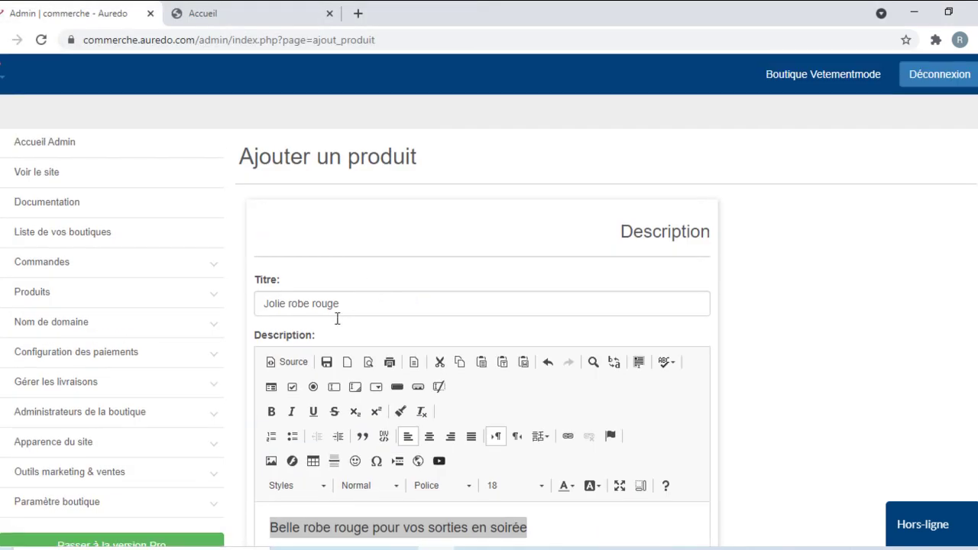
scroll(287, 315, "down", 3)
scroll(391, 295, "down", 4)
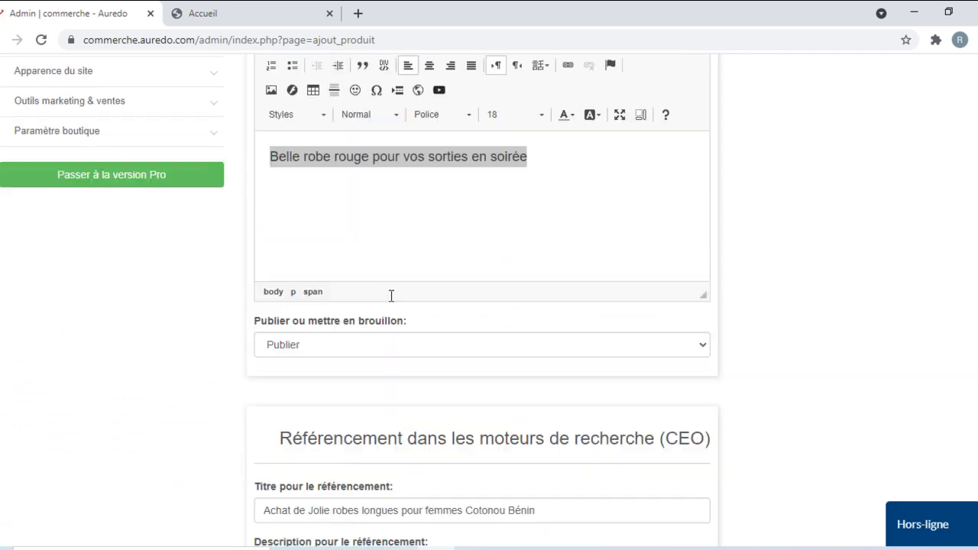
double_click(376, 280)
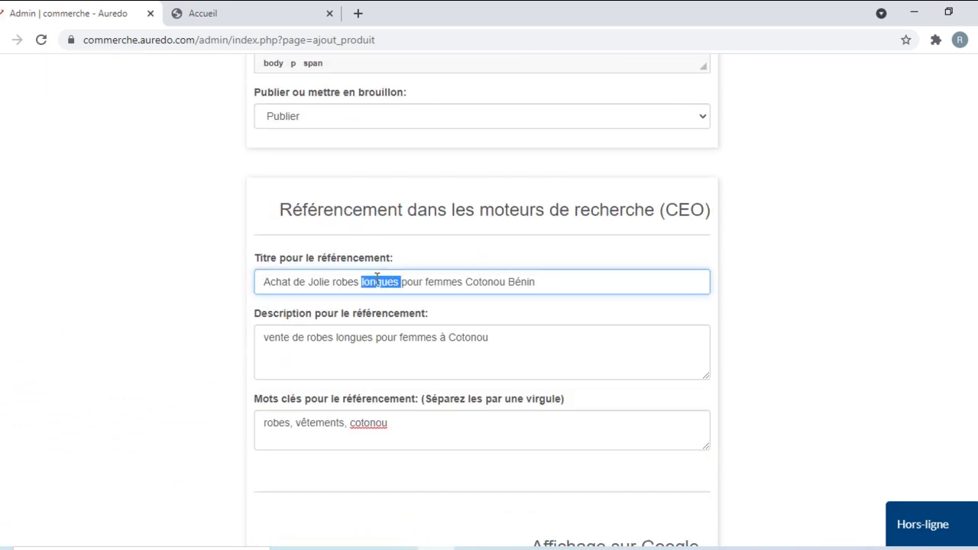
key("BackSpace")
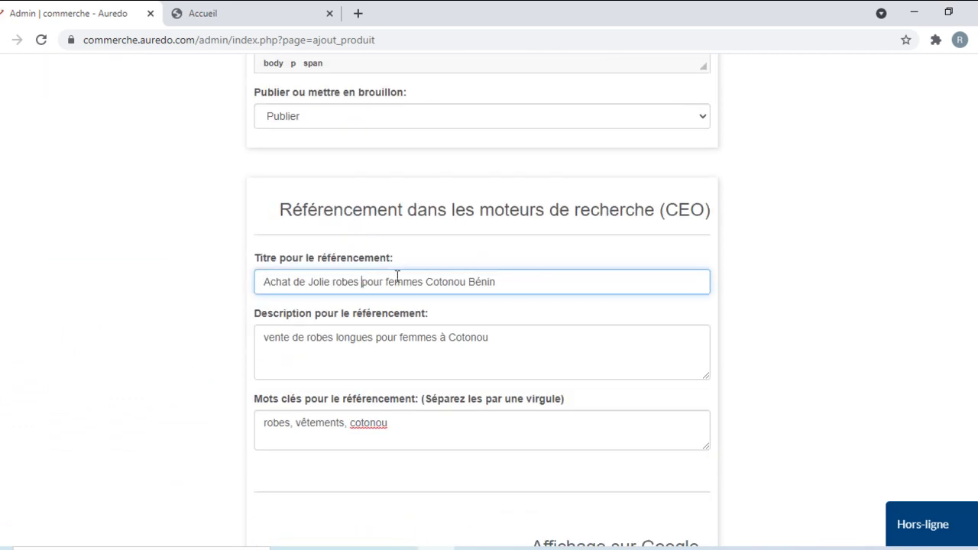
- Set the dress's normal selling price to 30000 FCFA without a reduced price, and its stock quantity to 12
scroll(391, 279, "down", 5)
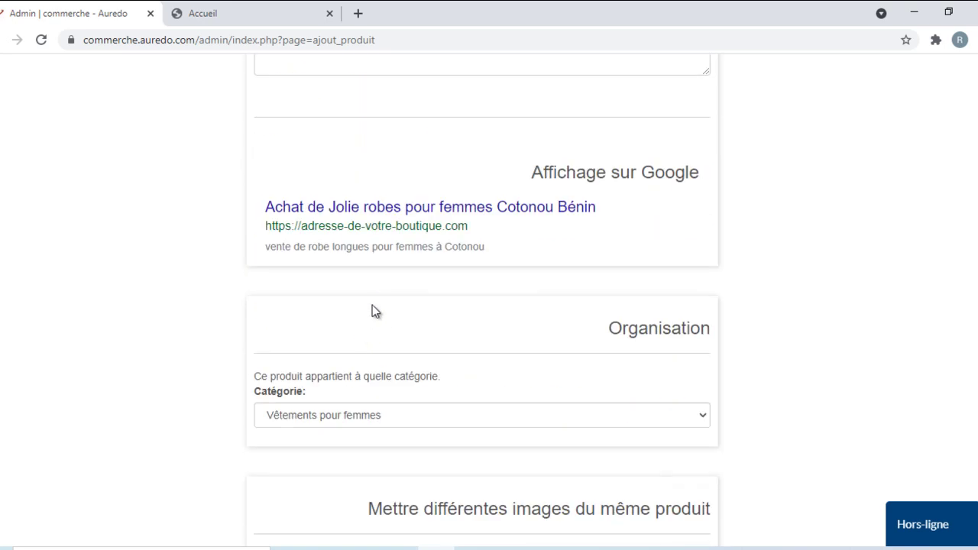
scroll(373, 311, "down", 10)
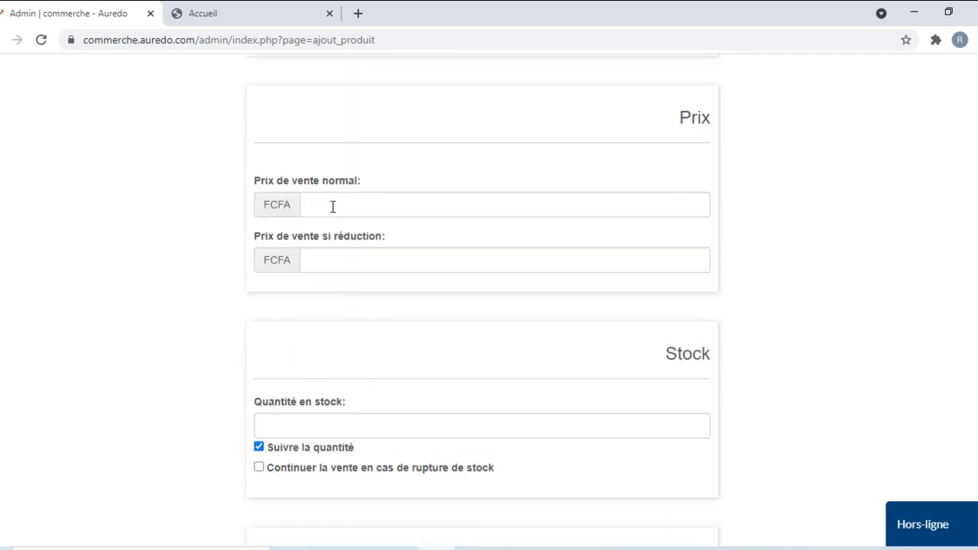
left_click(331, 206)
type("30000")
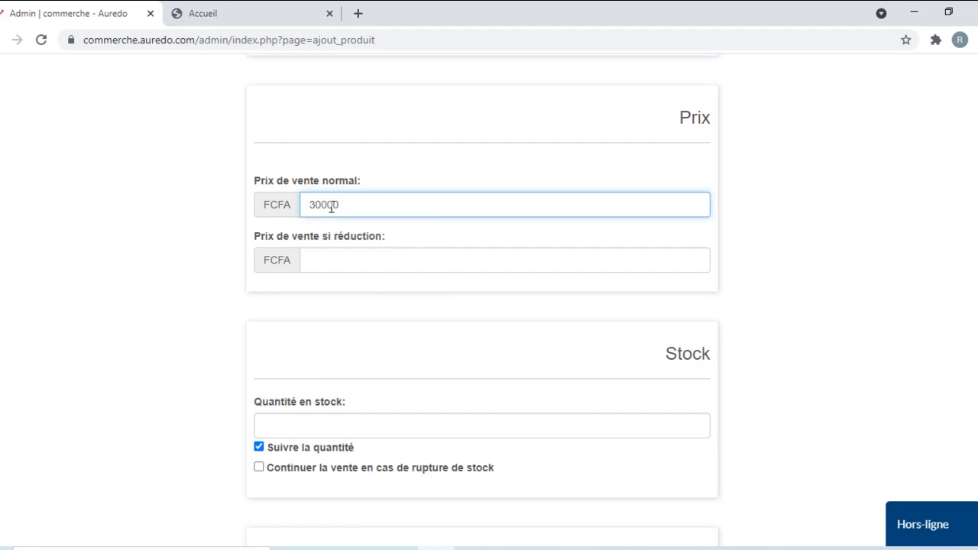
left_click(322, 258)
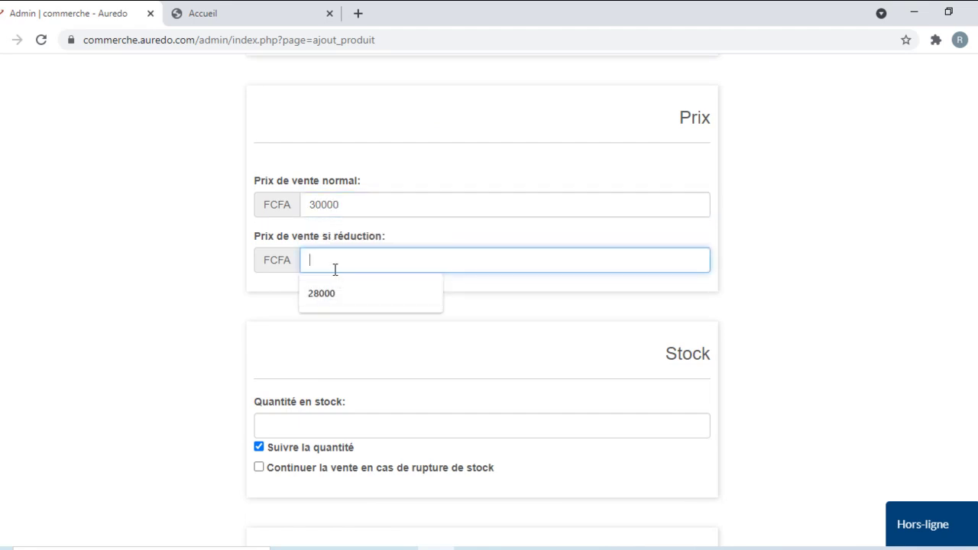
left_click(248, 314)
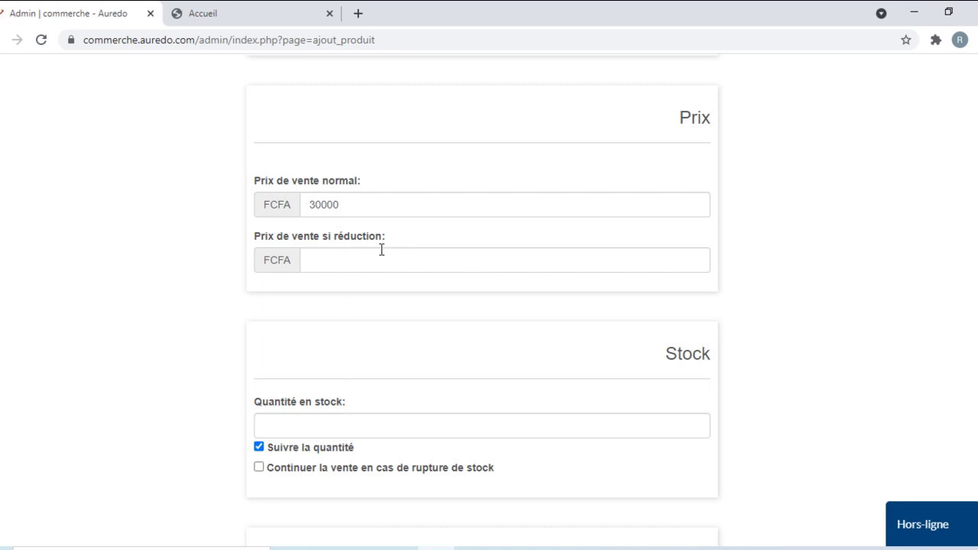
left_click(313, 421)
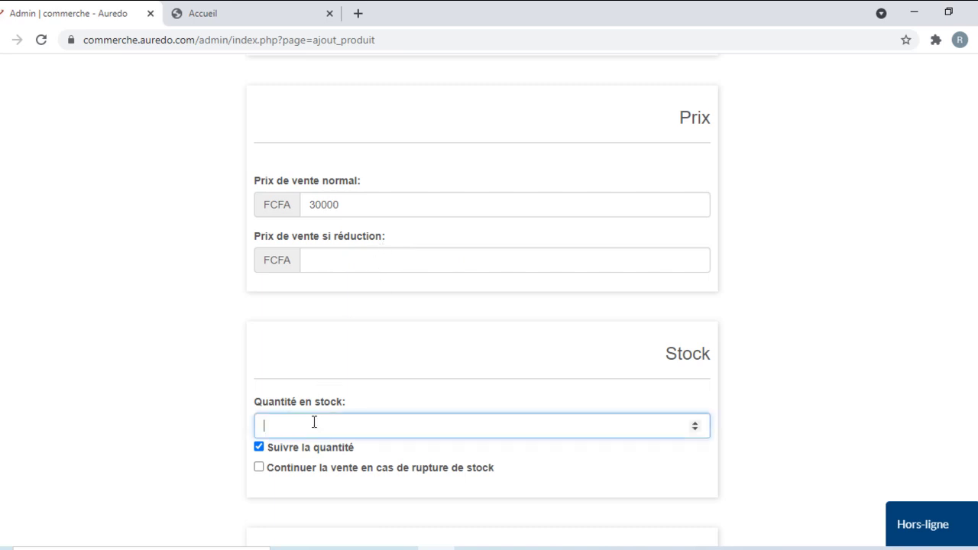
type("12")
- Set the dress's shipping weight to 0.3 kg, then save the product and continue
scroll(341, 434, "down", 4)
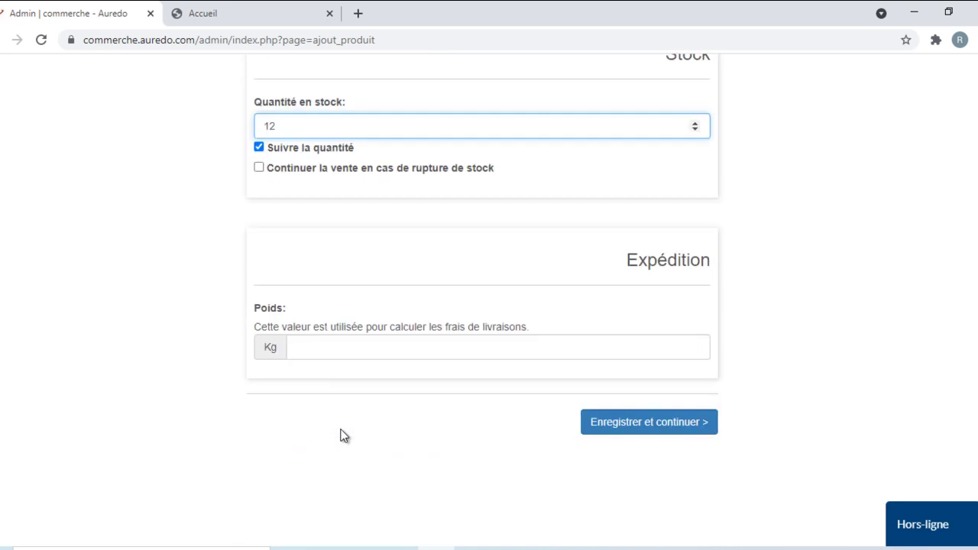
left_click(340, 345)
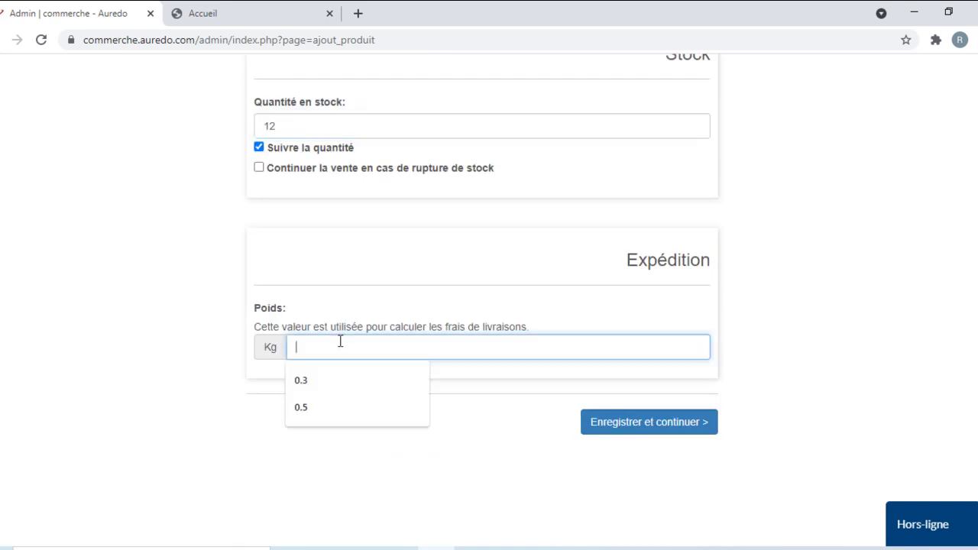
left_click(332, 386)
scroll(550, 412, "down", 1)
left_click(625, 346)
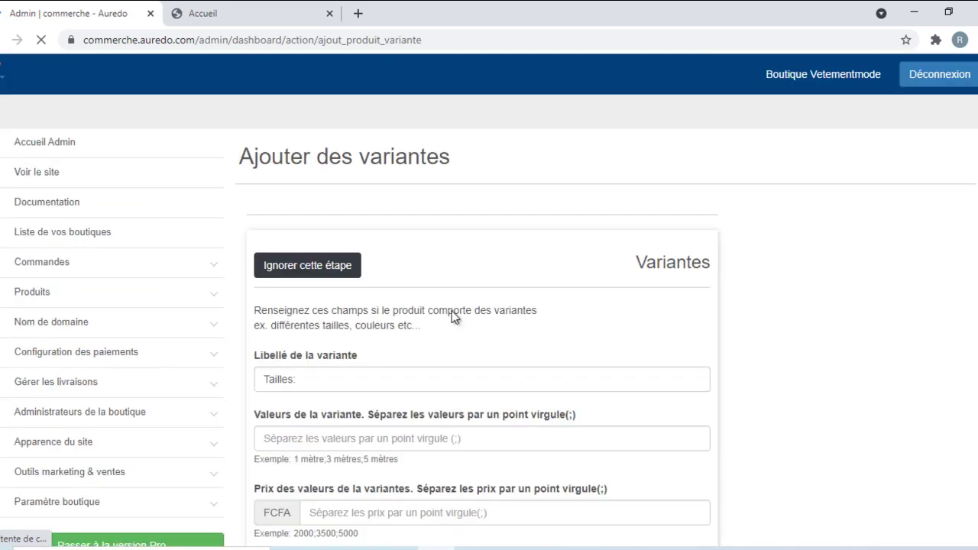
- Look over the variant form and skip adding variants for the dress
scroll(411, 340, "down", 3)
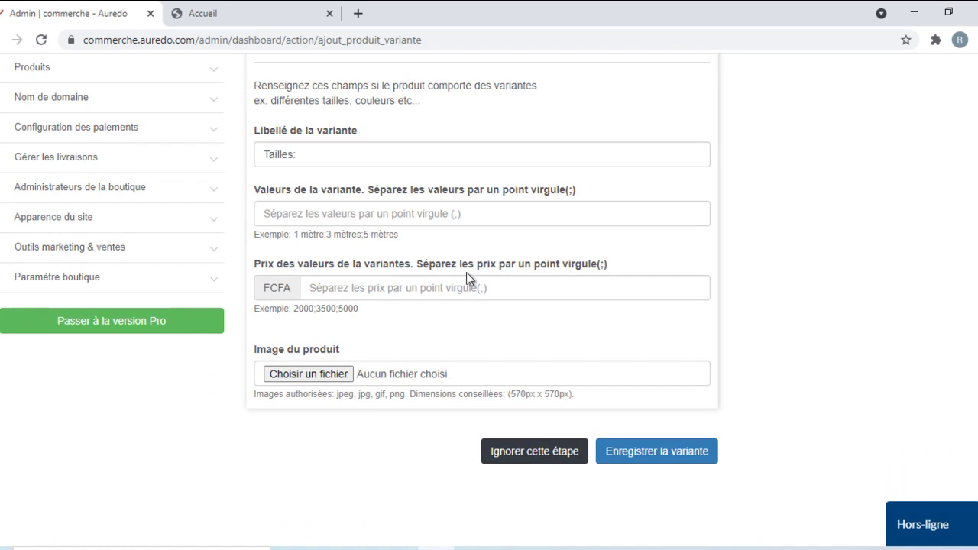
scroll(417, 285, "up", 2)
left_click(319, 185)
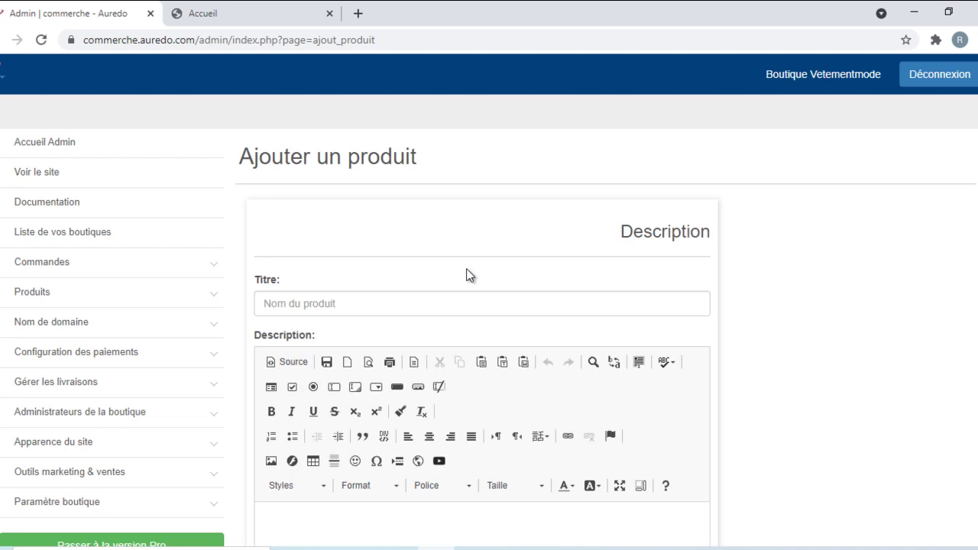
- Switch to the storefront, reload its home page and open the product page of the women's long-sleeved jacket
left_click(222, 14)
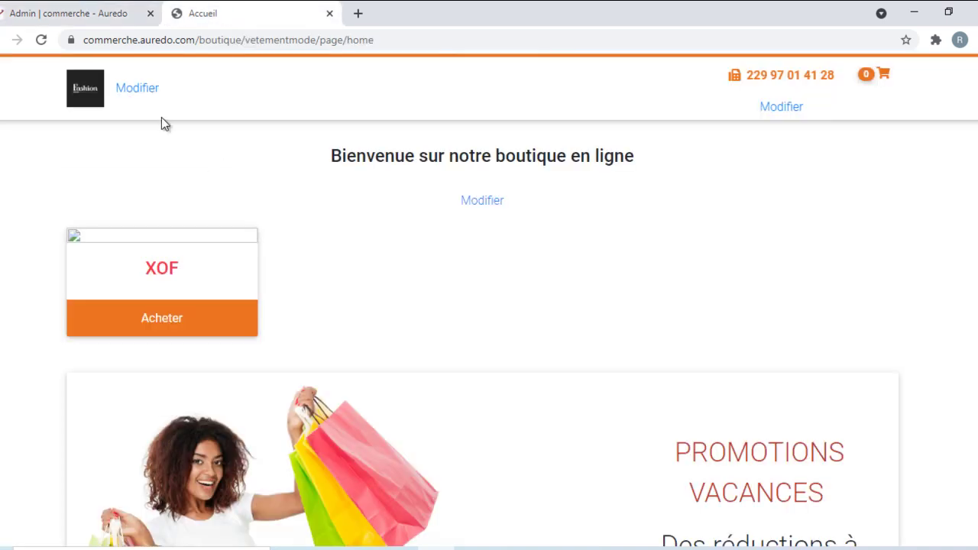
left_click(40, 41)
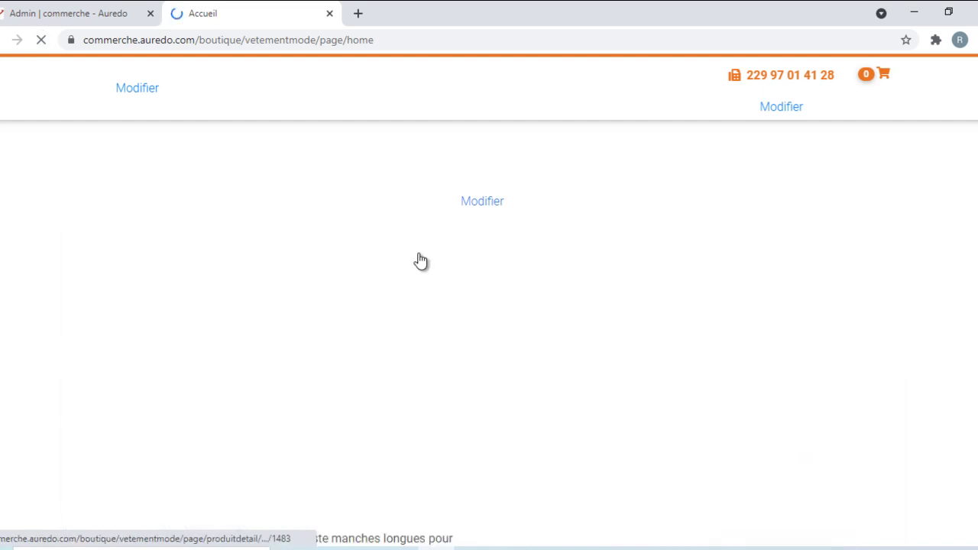
scroll(362, 249, "down", 1)
scroll(362, 248, "down", 1)
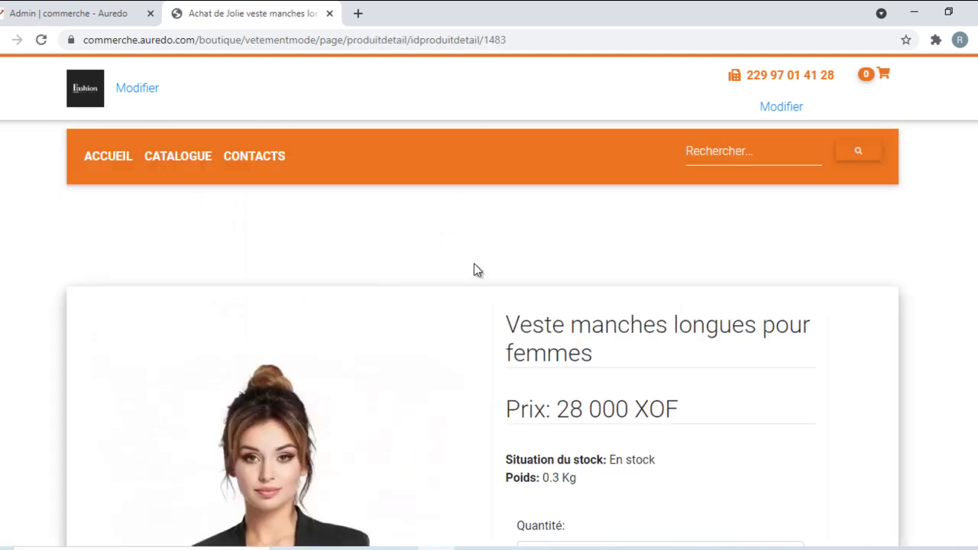
- Add one "Veste manches longues pour femmes" to the shopping cart
scroll(439, 253, "down", 3)
left_click(591, 338)
left_click(585, 407)
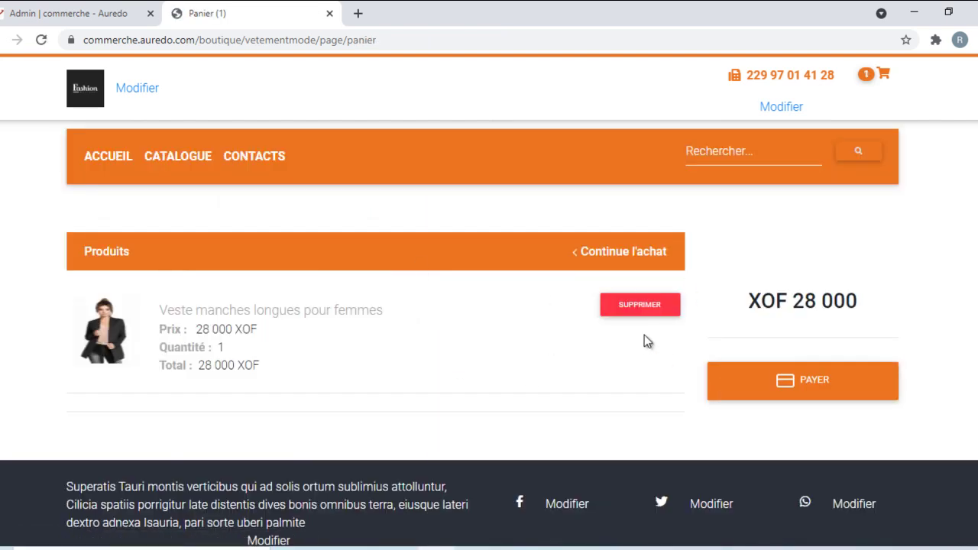
- Proceed from the cart to payment and look over the delivery information form
left_click(783, 385)
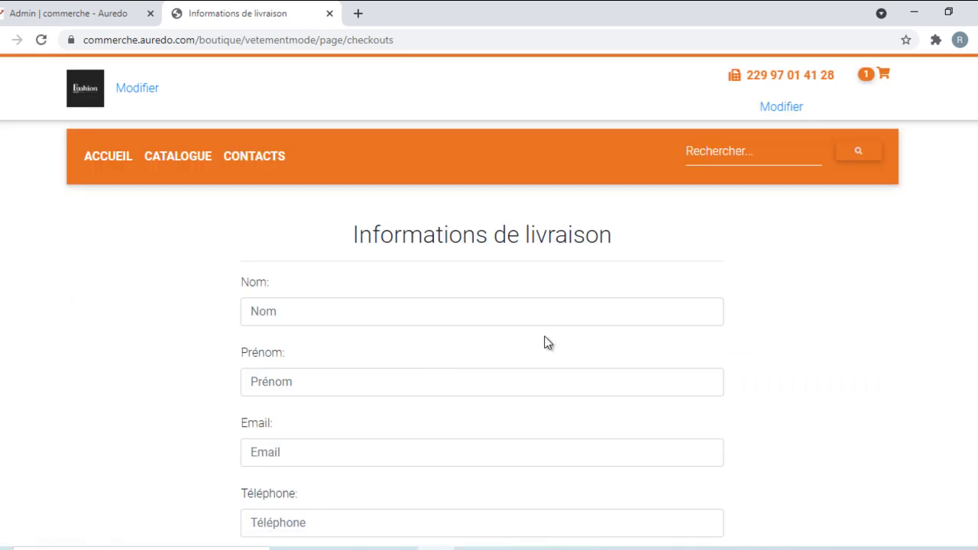
scroll(547, 342, "down", 7)
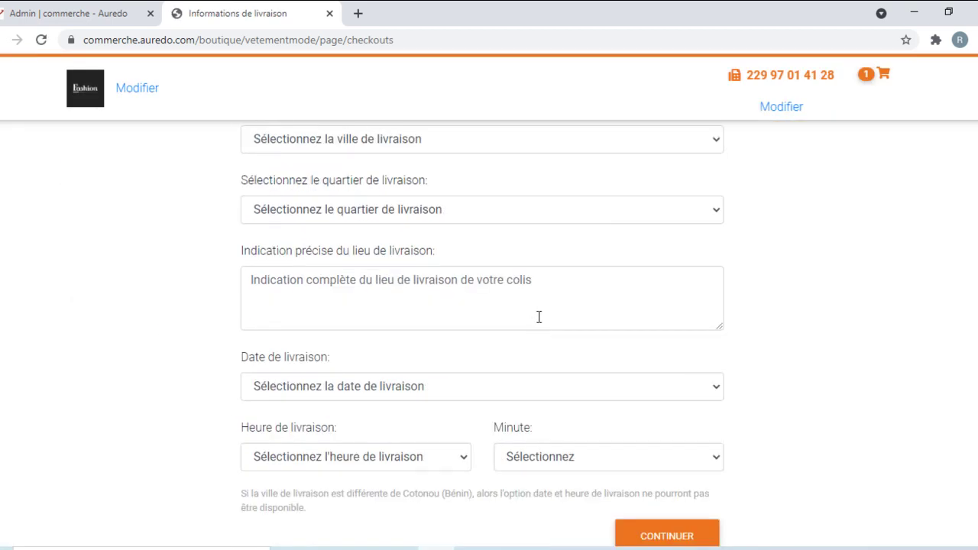
scroll(538, 317, "up", 4)
- Return to the shop's home page and view the listed dress and jacket
left_click(90, 100)
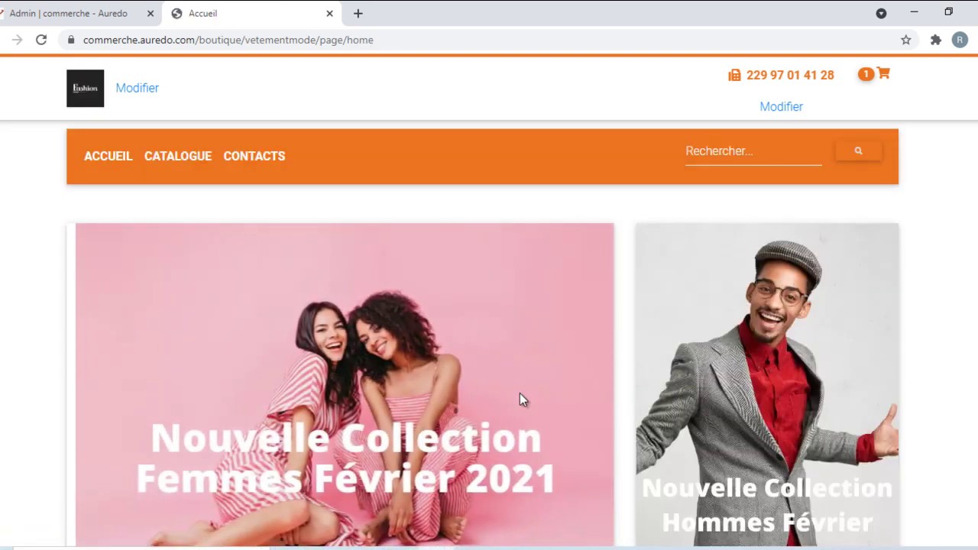
scroll(466, 351, "down", 6)
scroll(415, 395, "down", 2)
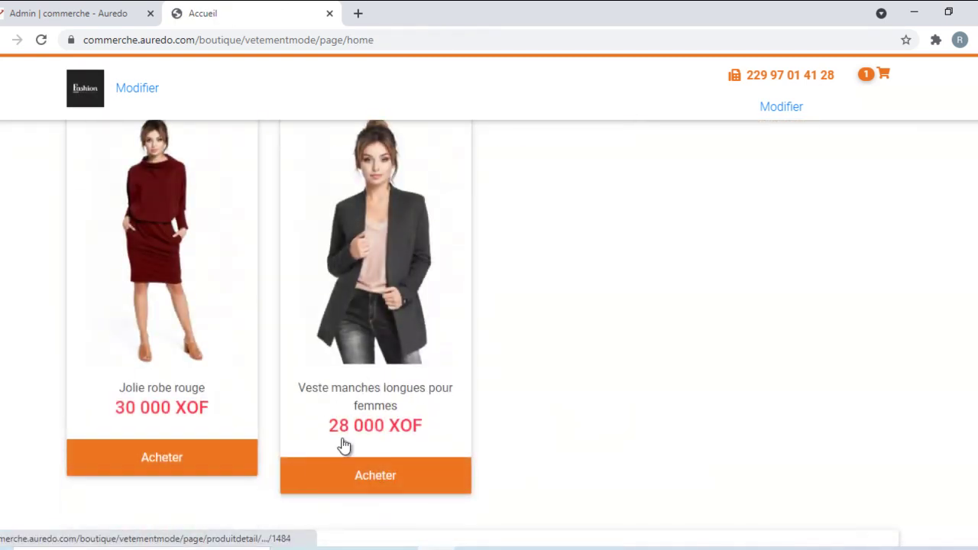